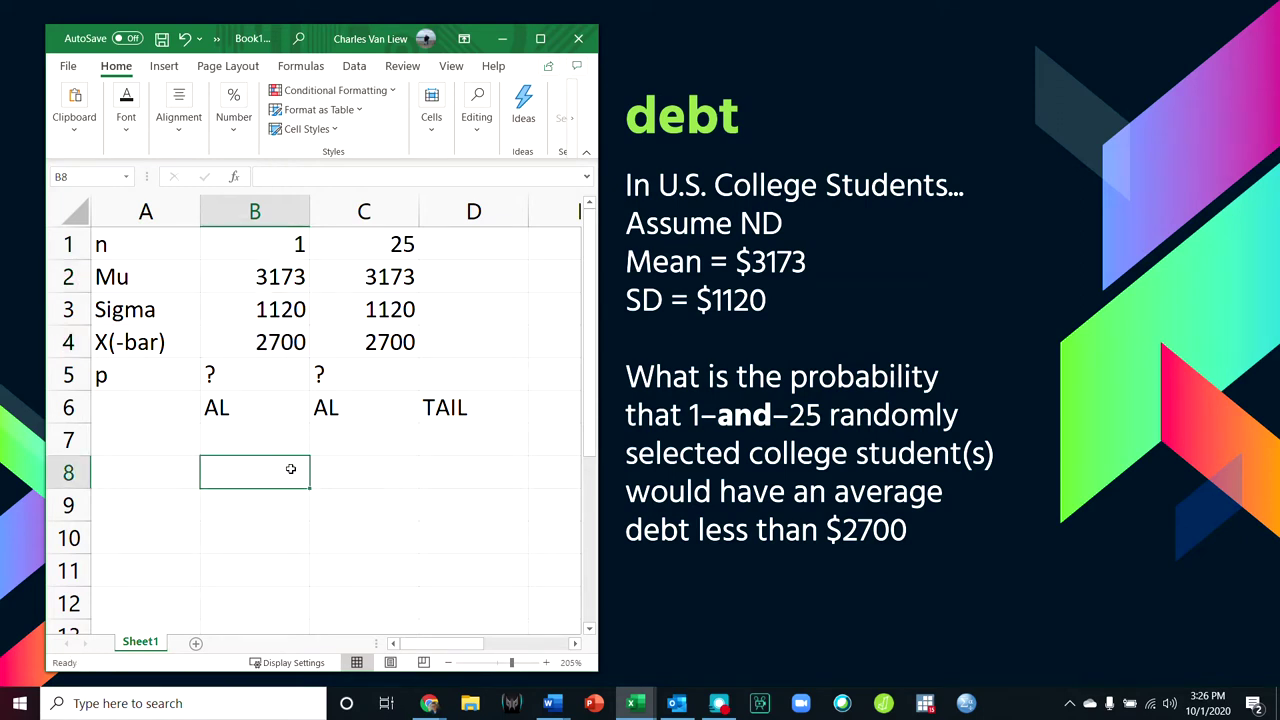
- Enter =NORM.DIST(B4,B2,B3,TRUE) in B8, giving 0.336395 for debt below 2700
{"action": "type", "text": "=norm.dist("}
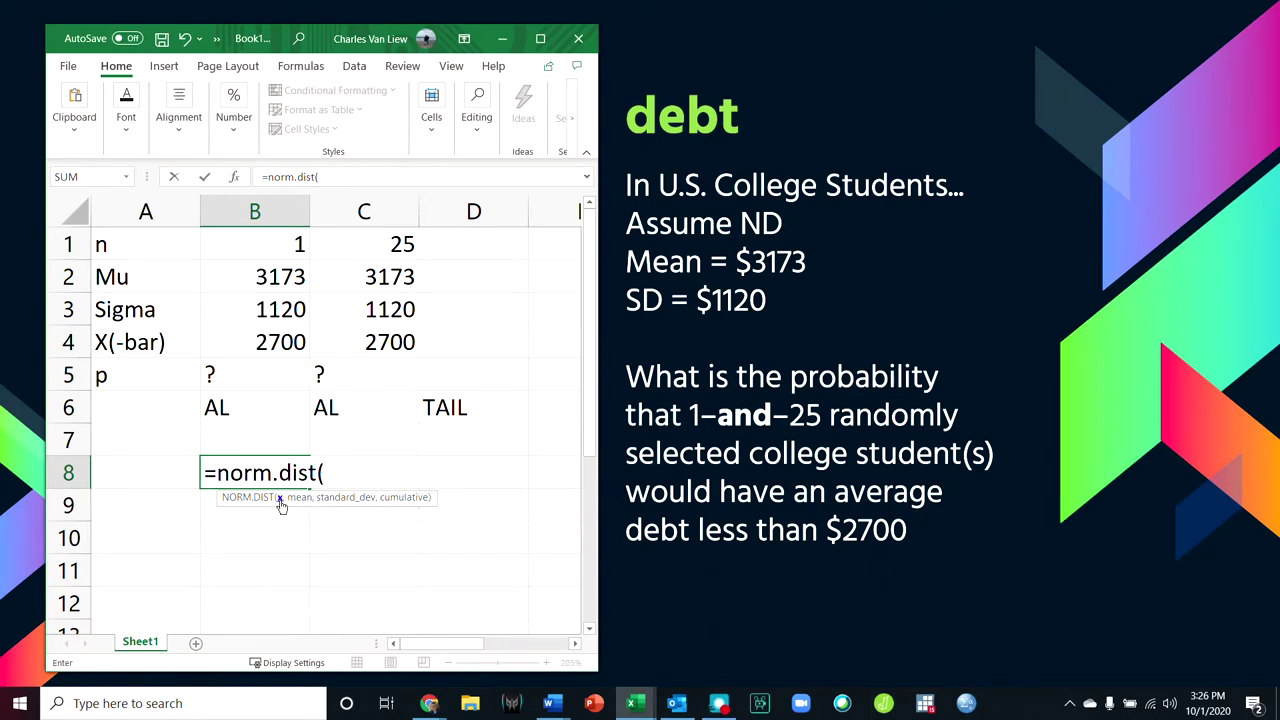
{"action": "left_click", "coordinate": [270, 342]}
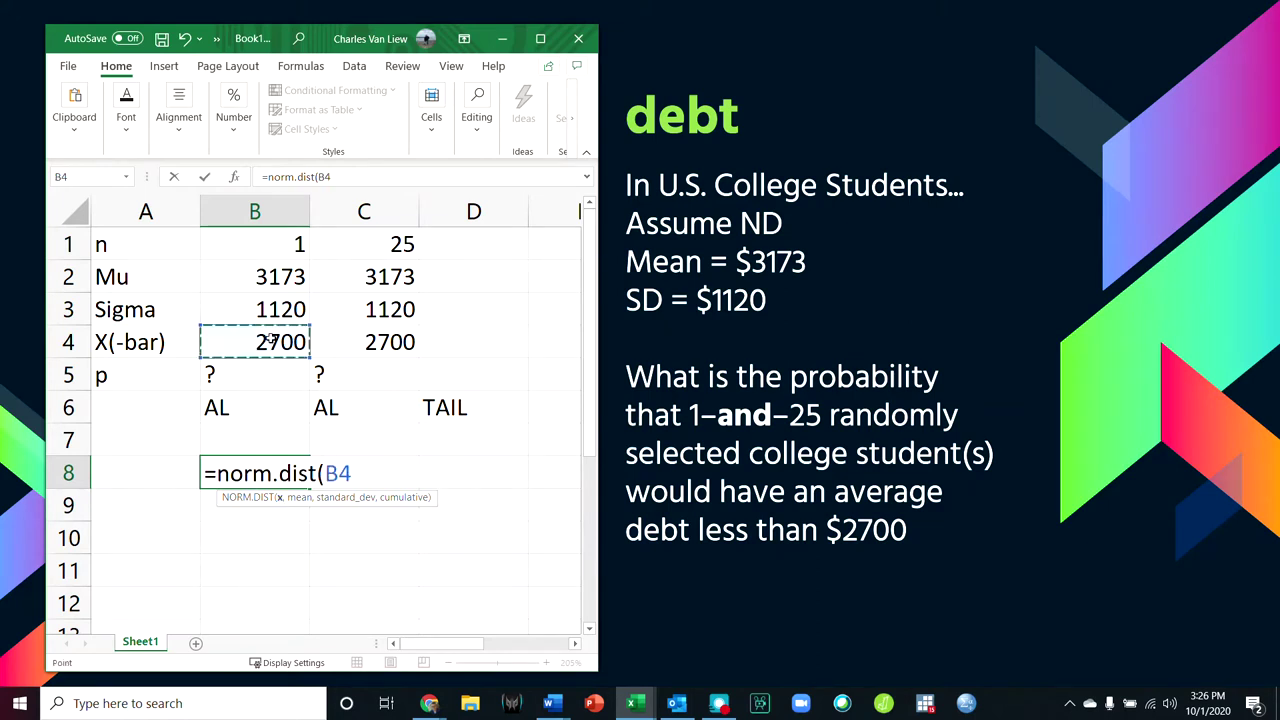
{"action": "type", "text": ","}
{"action": "left_click", "coordinate": [267, 280]}
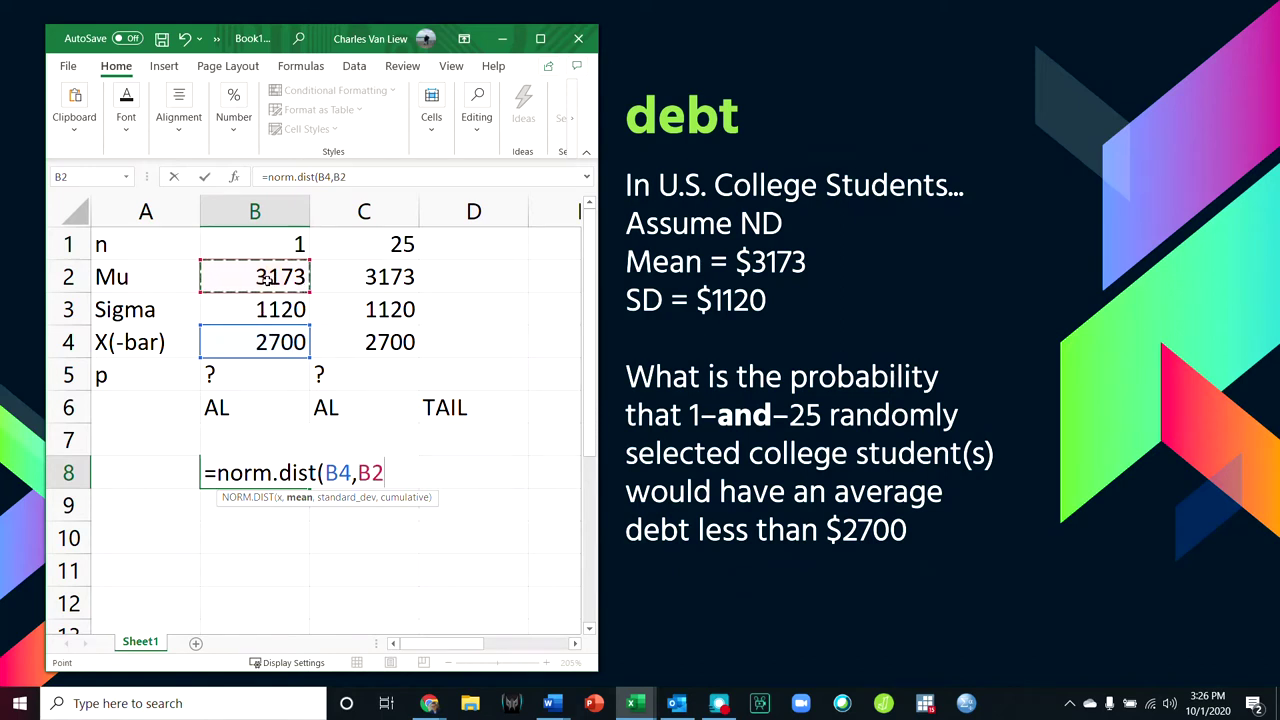
{"action": "type", "text": ","}
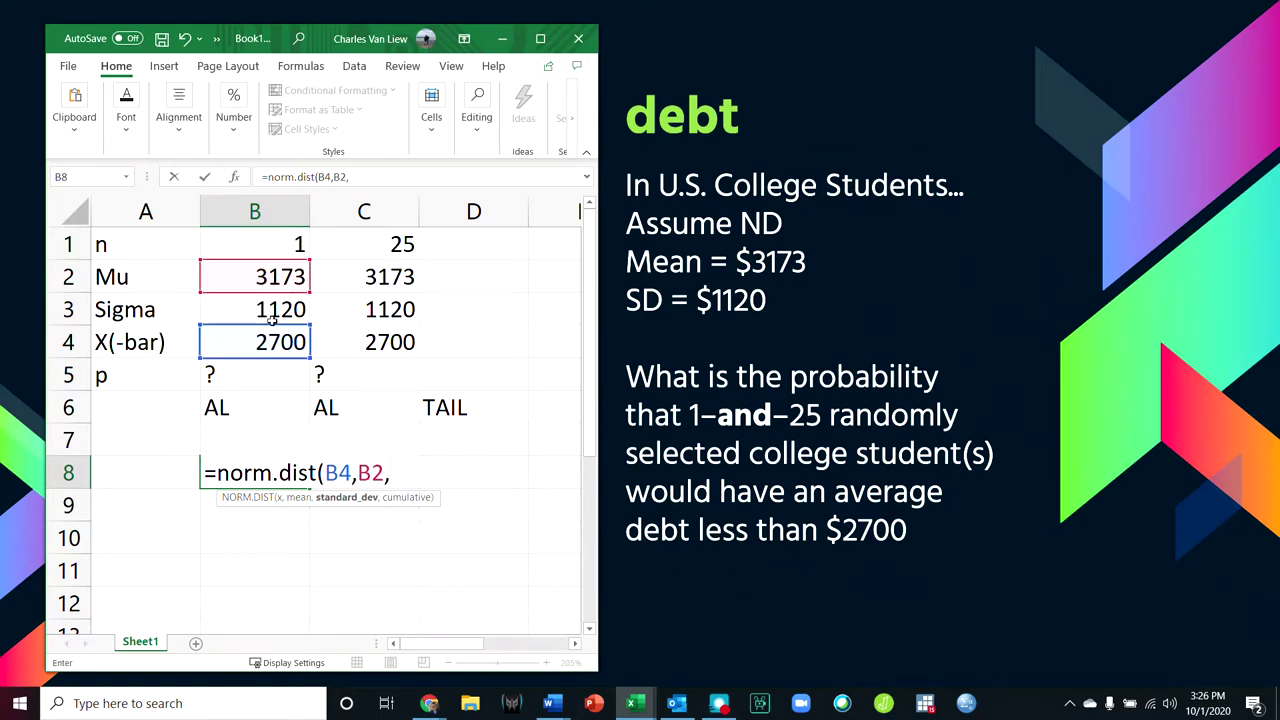
{"action": "left_click", "coordinate": [268, 311]}
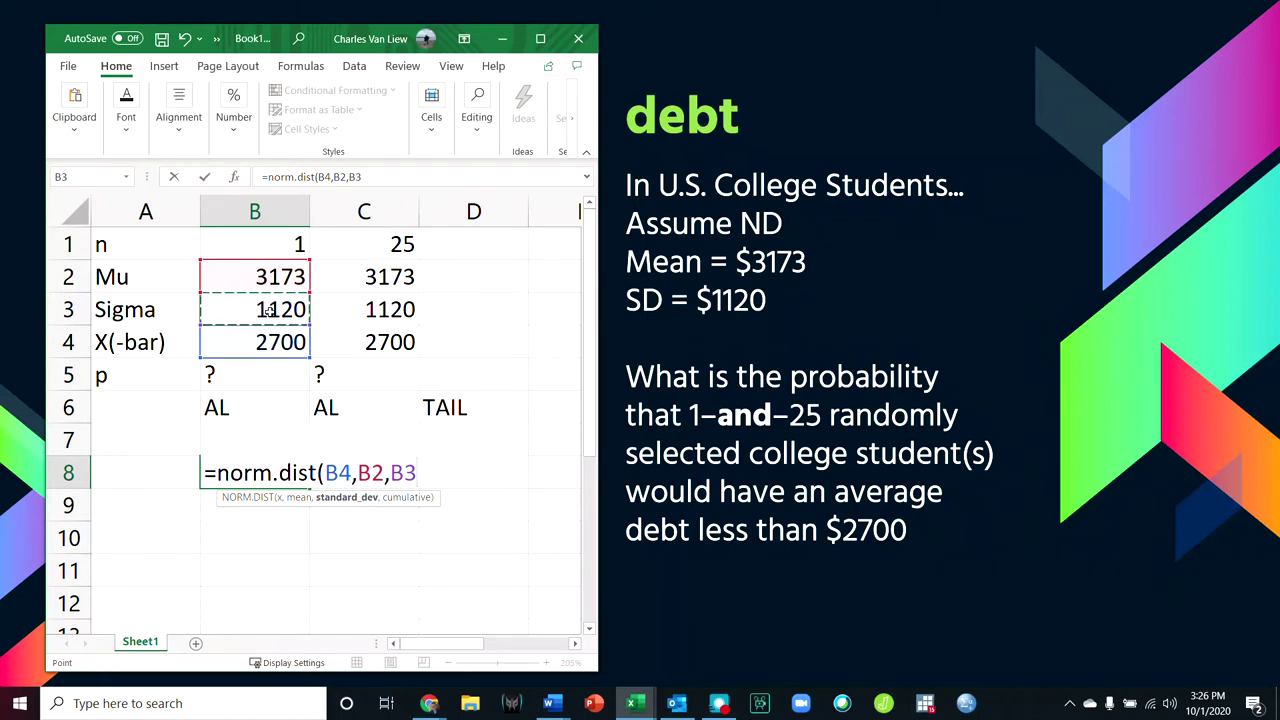
{"action": "type", "text": ",tre"}
{"action": "key", "text": "BackSpace"}
{"action": "type", "text": "i"}
{"action": "key", "text": "BackSpace"}
{"action": "type", "text": "ue)"}
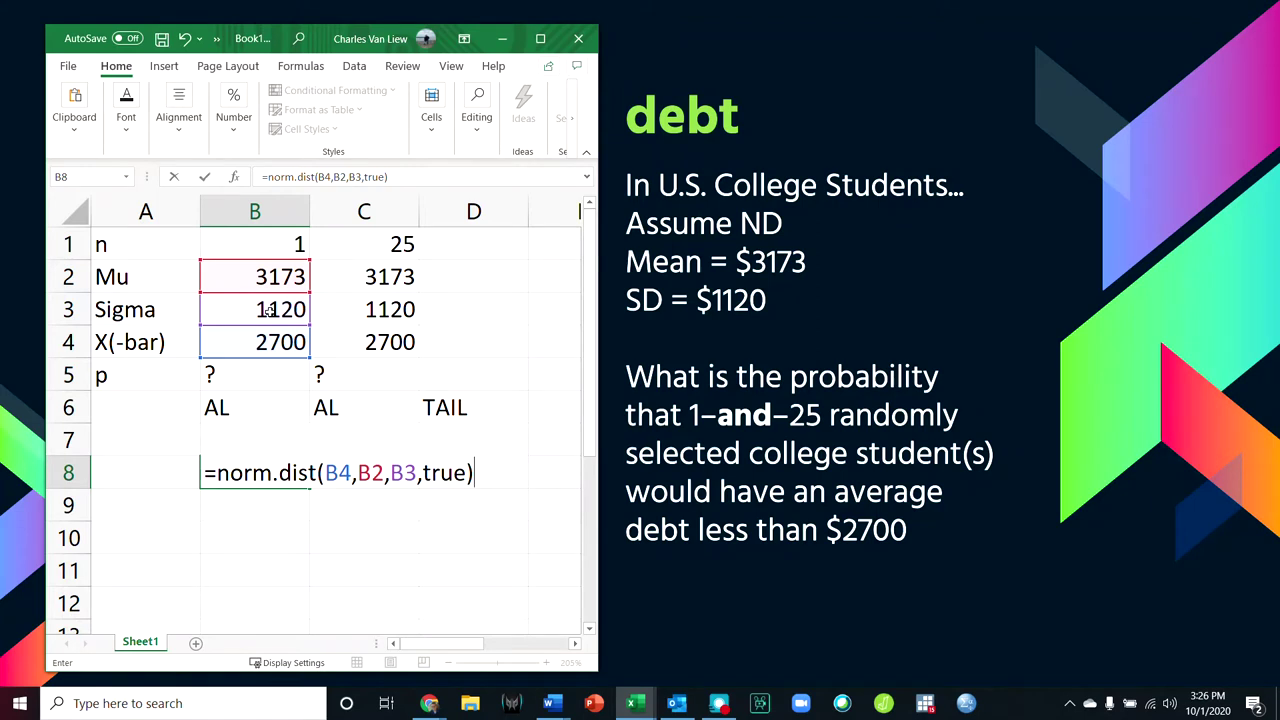
{"action": "key", "text": "Tab"}
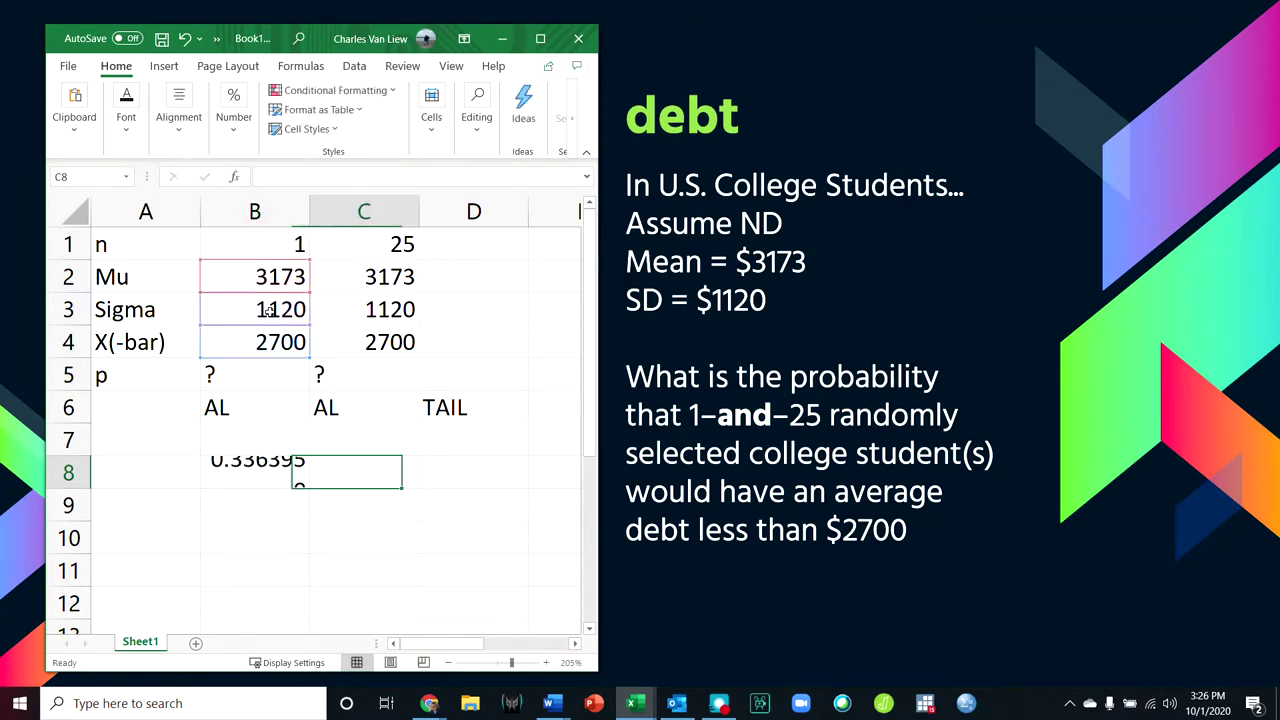
{"action": "left_click", "coordinate": [252, 482]}
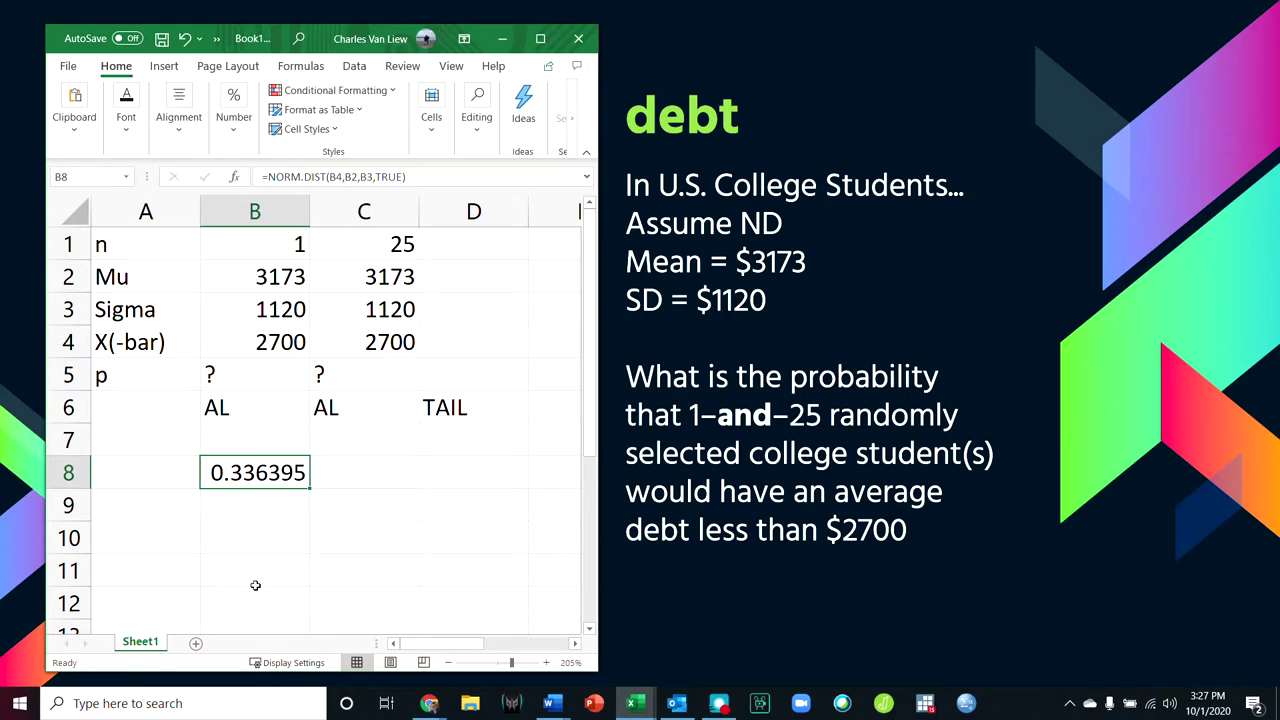
- Label row 8 as 'p' in A8, then select C8 for the n=25 formula
{"action": "left_click", "coordinate": [452, 413]}
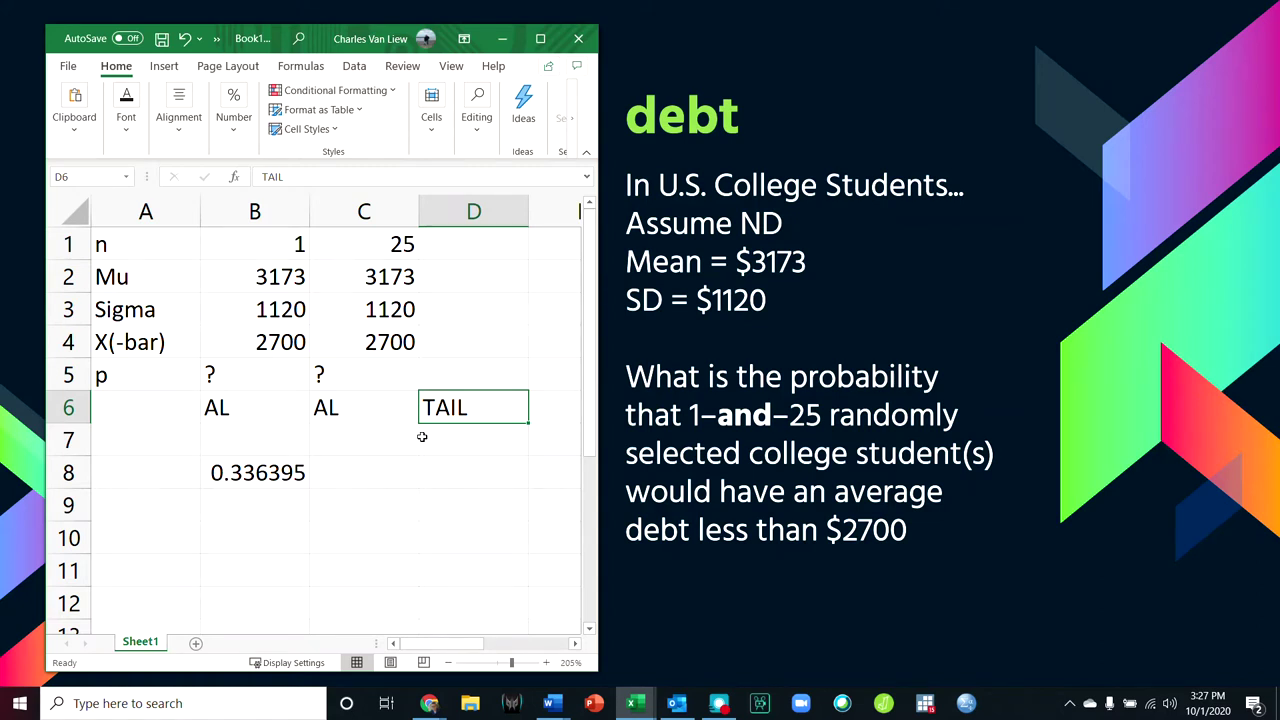
{"action": "left_click", "coordinate": [162, 464]}
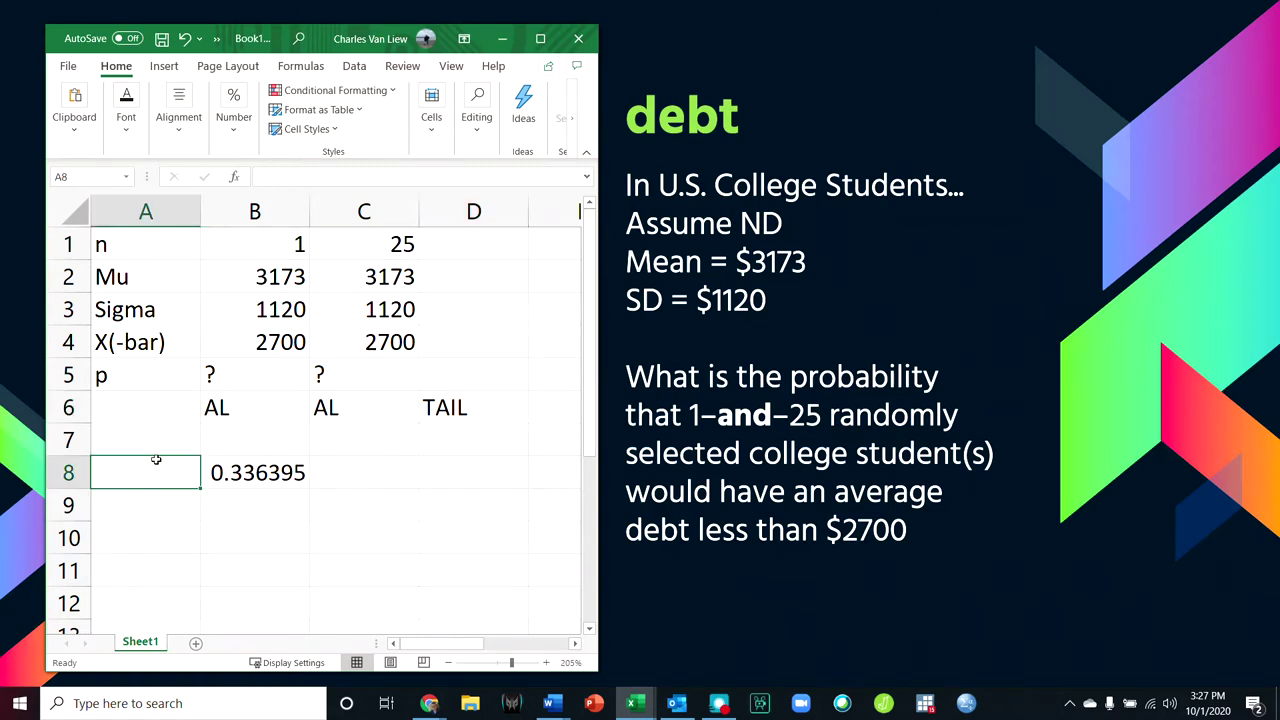
{"action": "type", "text": "p"}
{"action": "left_click", "coordinate": [110, 537]}
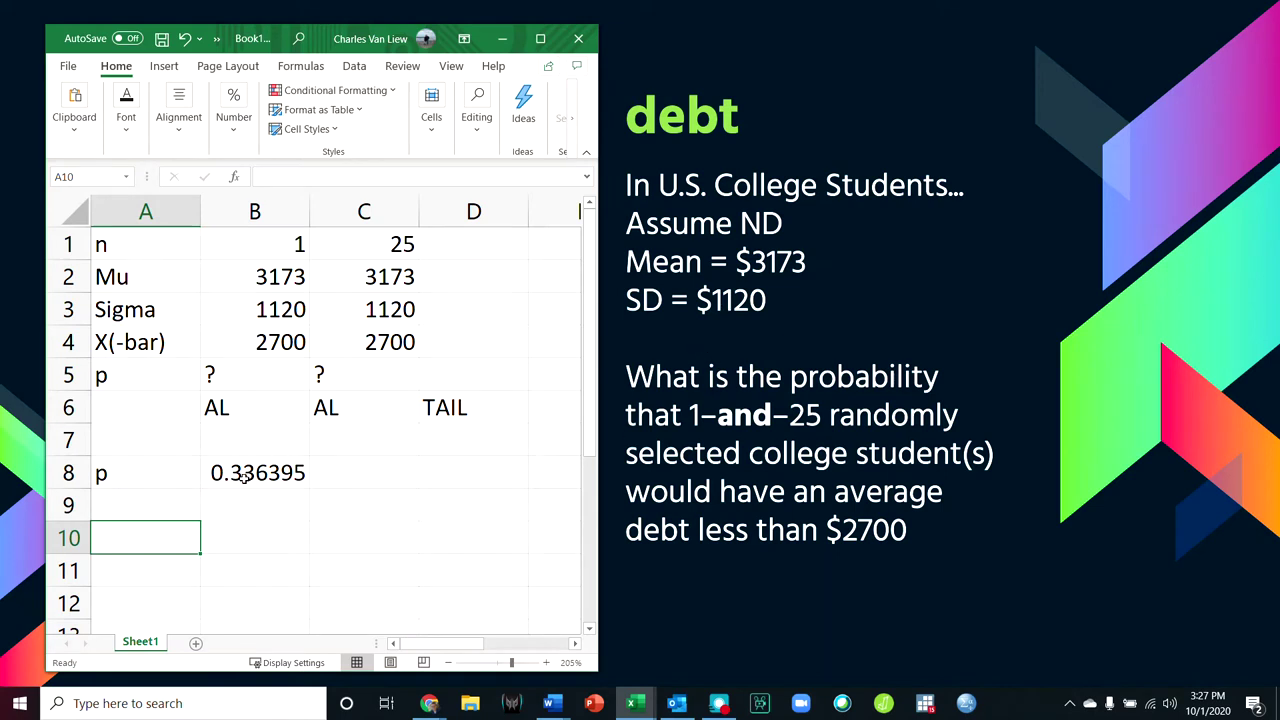
{"action": "left_click", "coordinate": [370, 476]}
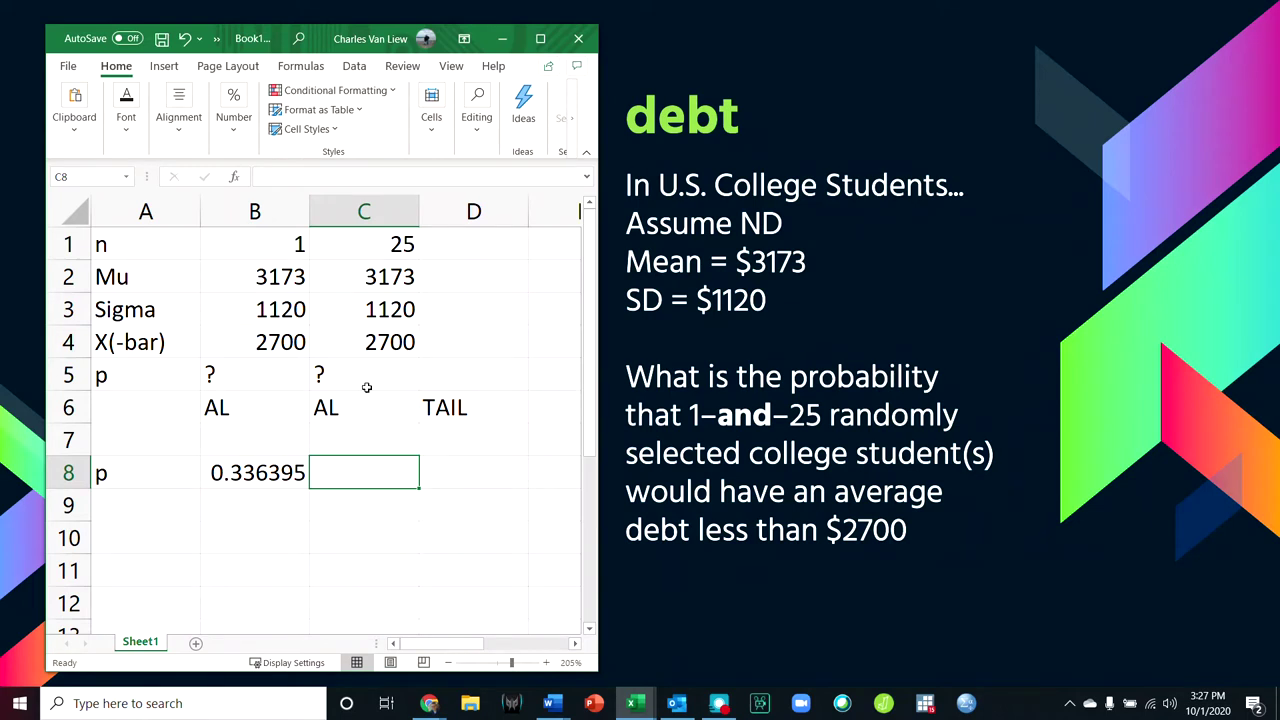
{"action": "left_click", "coordinate": [386, 342]}
{"action": "left_click", "coordinate": [386, 461]}
- Enter =NORM.DIST(C4,C2,C3/SQRT(C1),TRUE) in C8, returning 0.01736
{"action": "type", "text": "=norm.dist("}
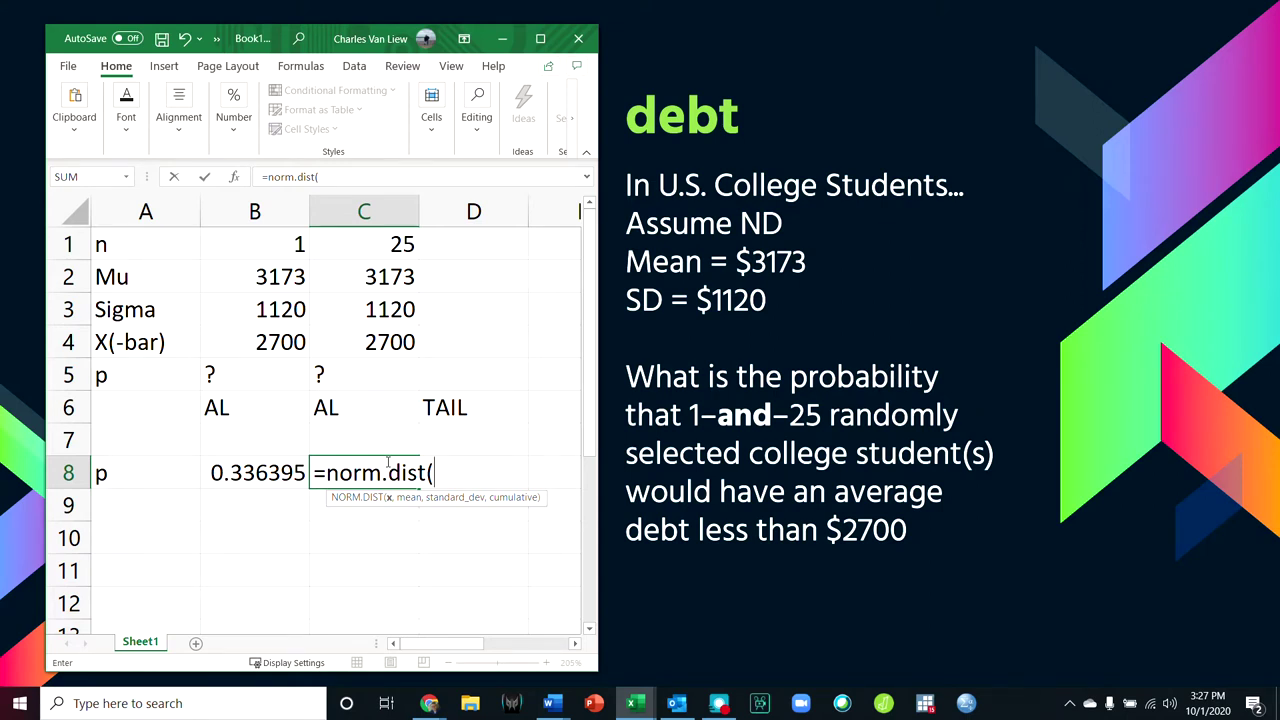
{"action": "left_click", "coordinate": [398, 331]}
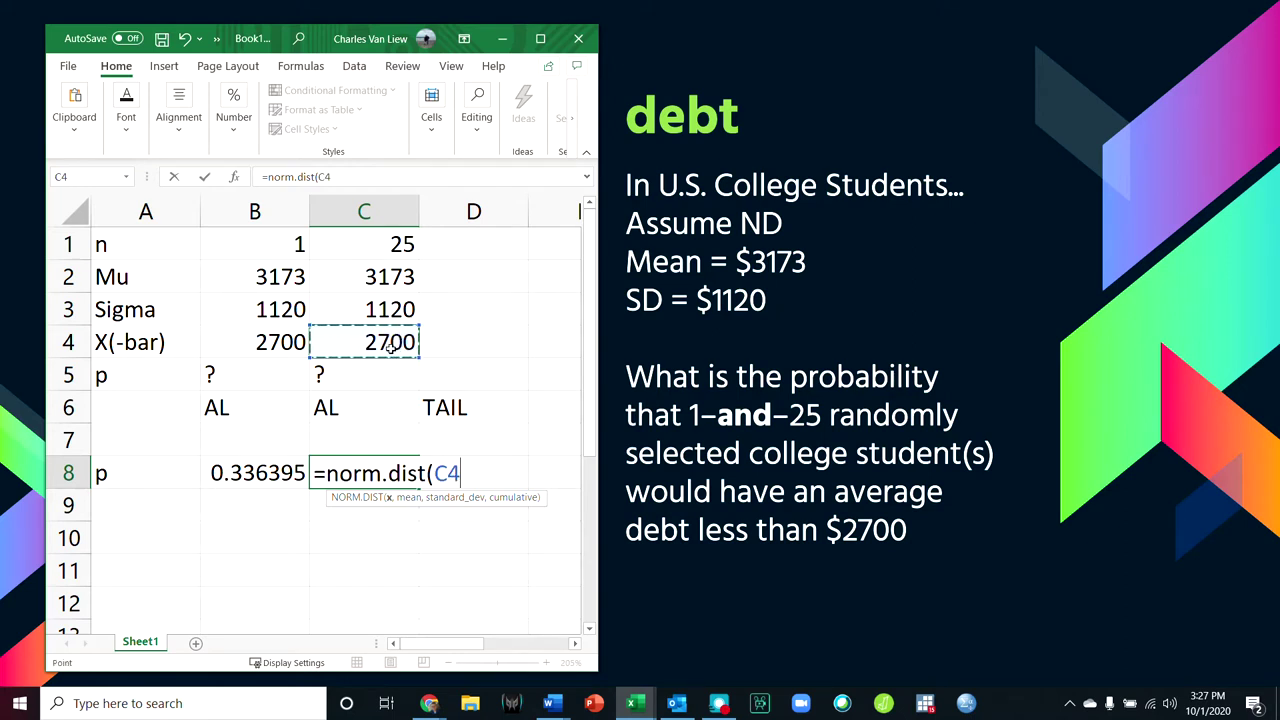
{"action": "type", "text": ","}
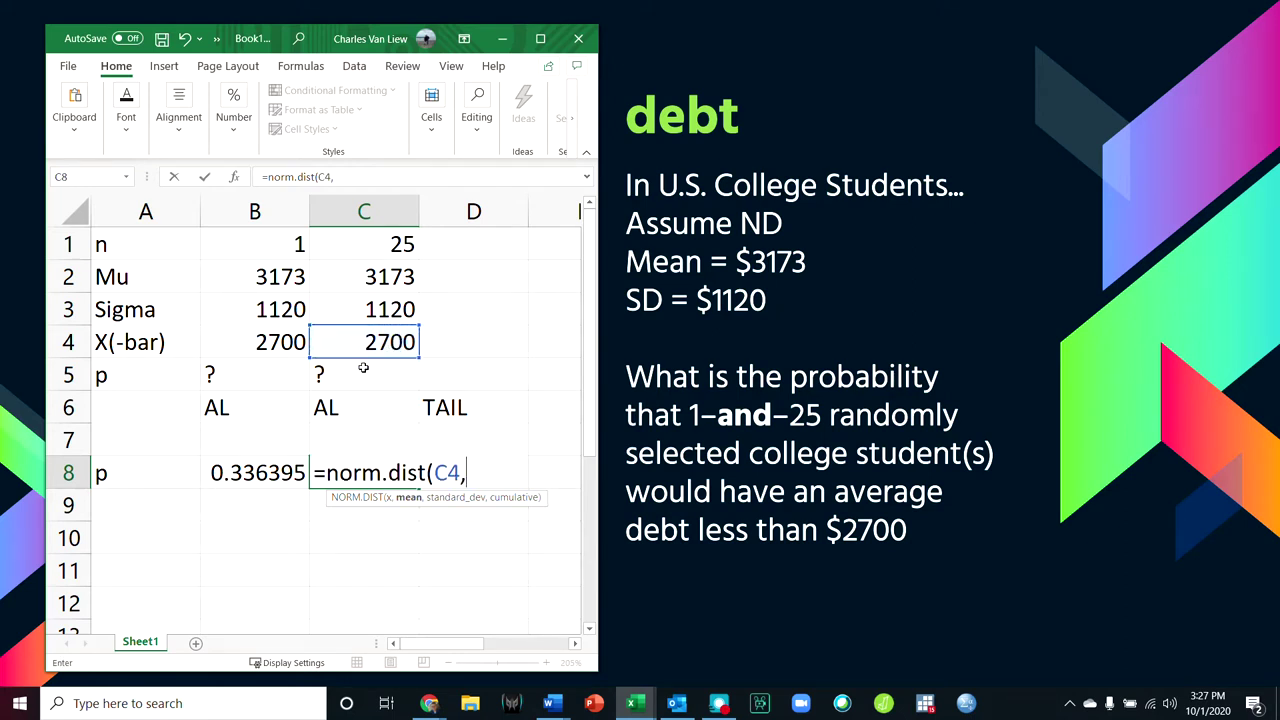
{"action": "left_click", "coordinate": [389, 278]}
{"action": "type", "text": ","}
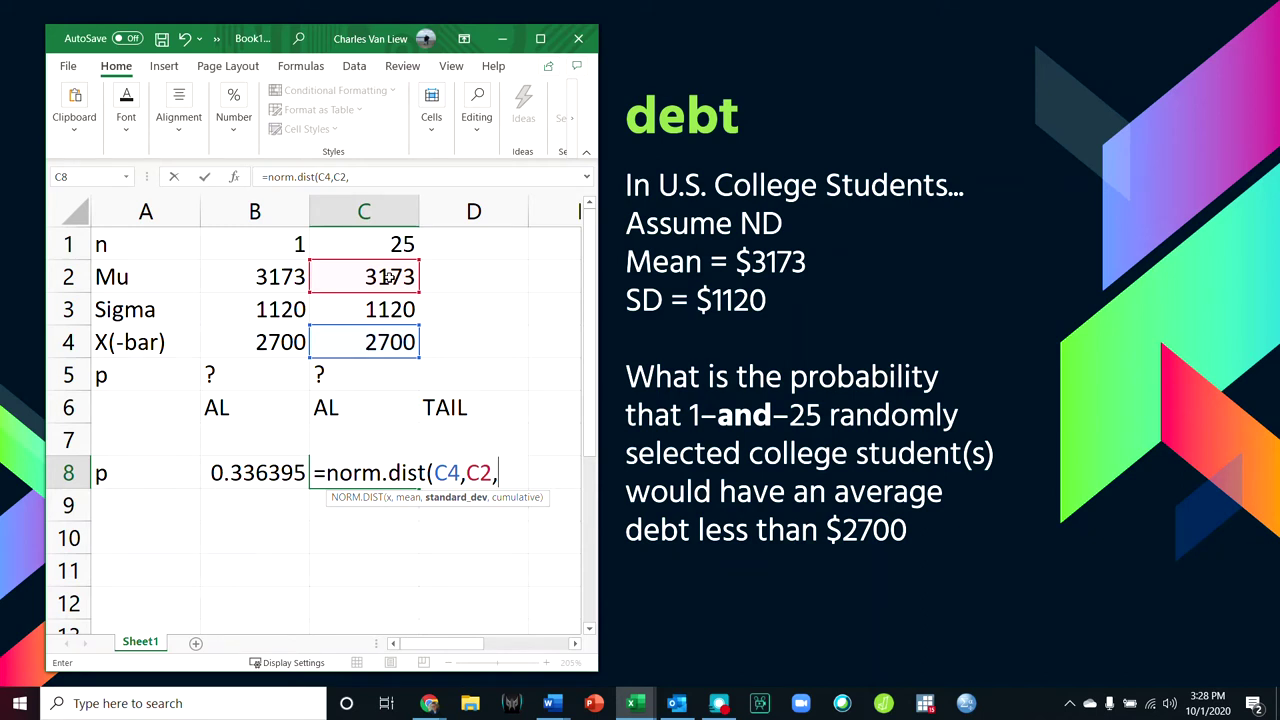
{"action": "left_click", "coordinate": [394, 310]}
{"action": "type", "text": "/sqrt("}
{"action": "left_click", "coordinate": [386, 248]}
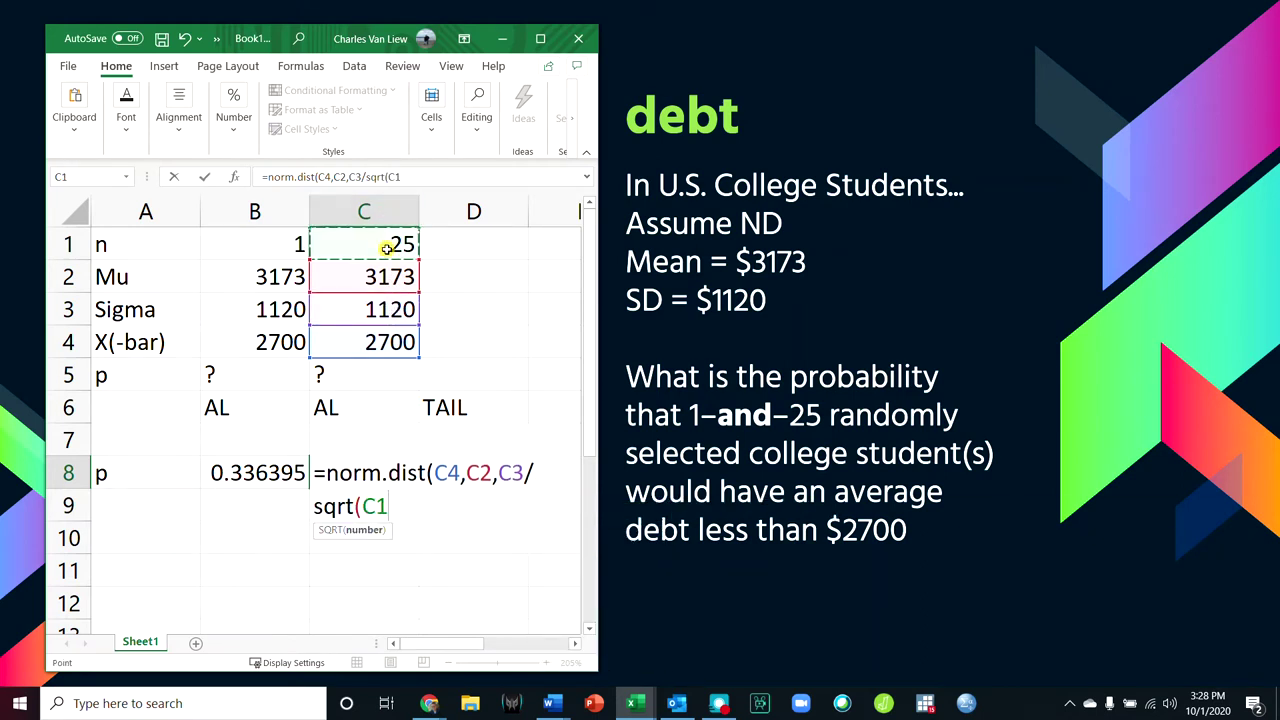
{"action": "type", "text": ")"}
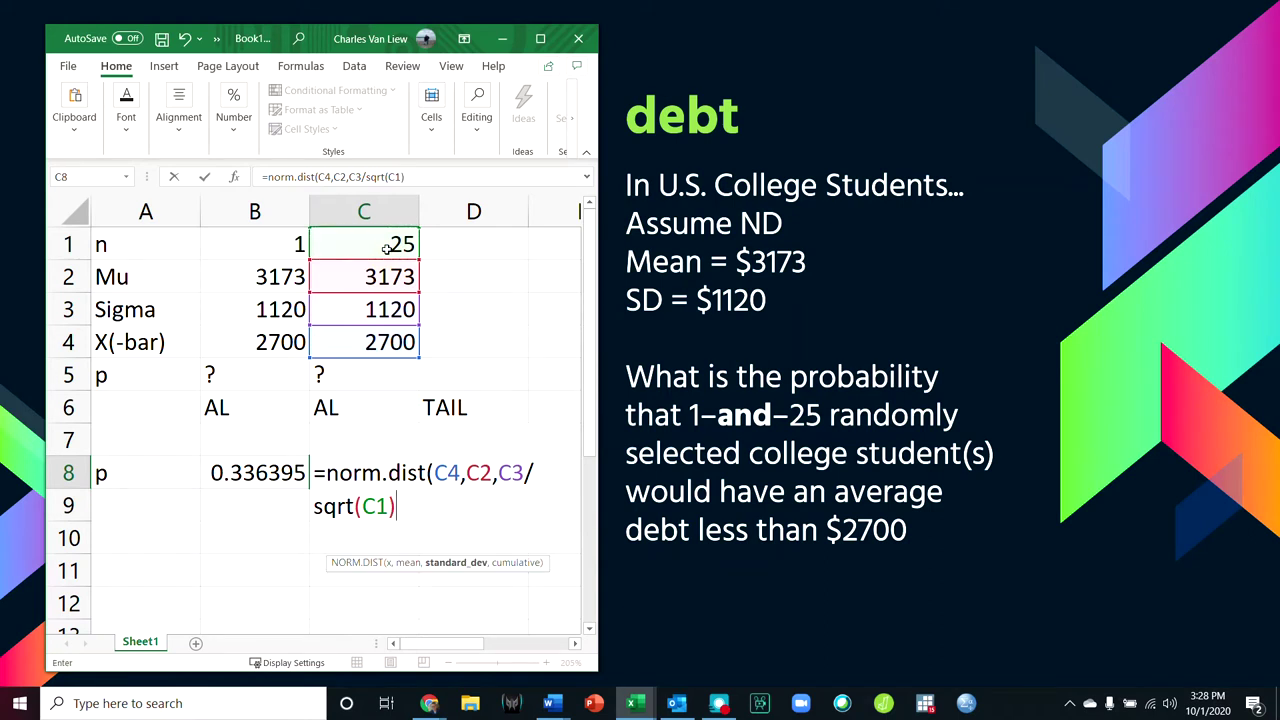
{"action": "type", "text": ",true"}
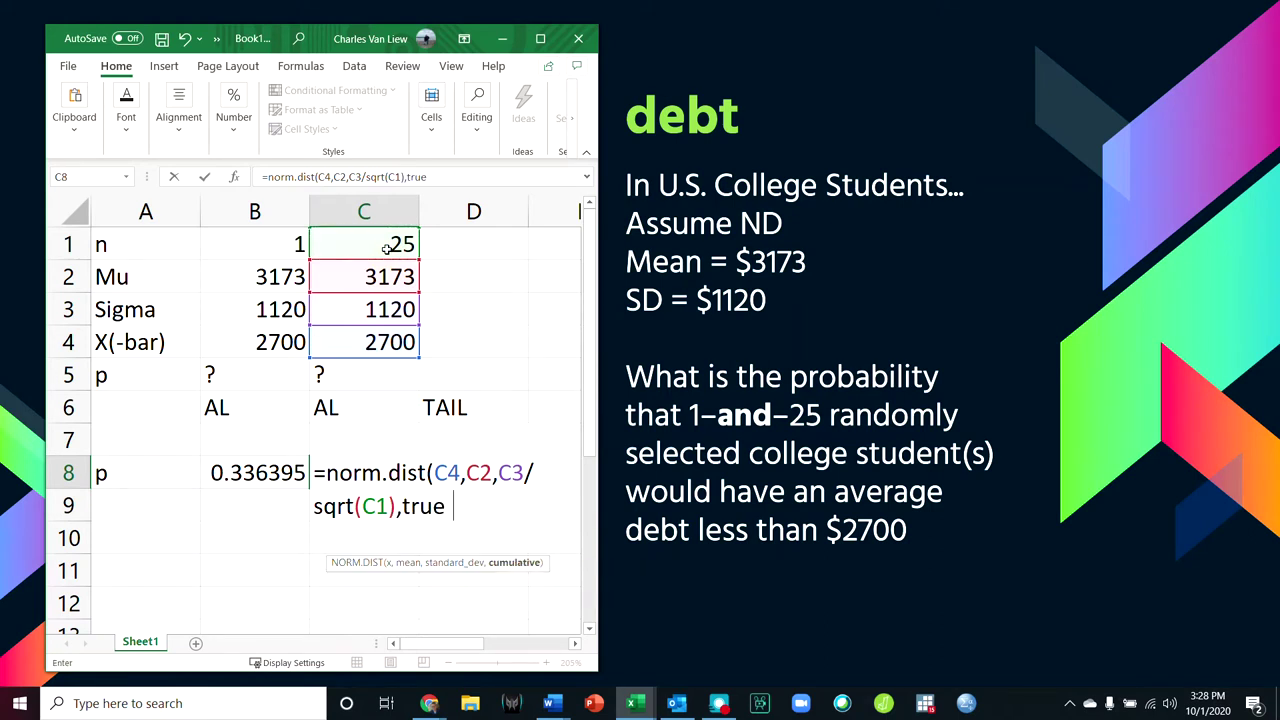
{"action": "key", "text": "Tab"}
{"action": "left_click", "coordinate": [376, 459]}
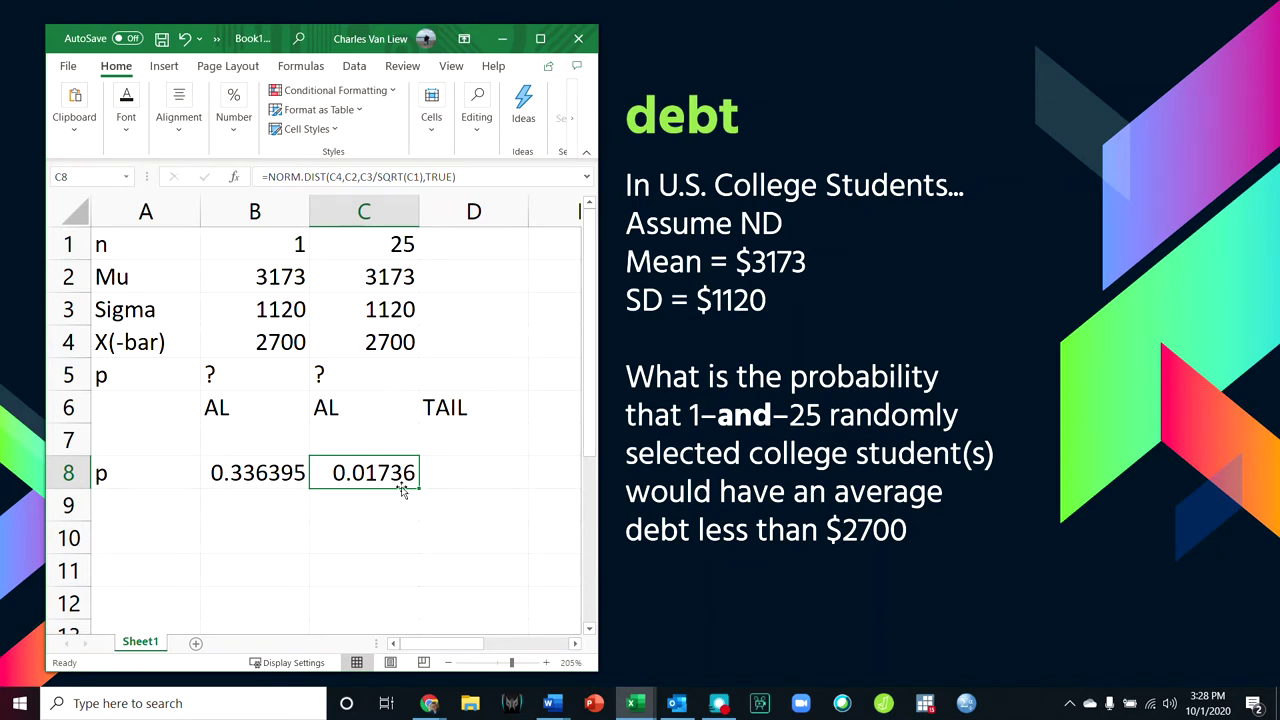
{"action": "left_click", "coordinate": [401, 245]}
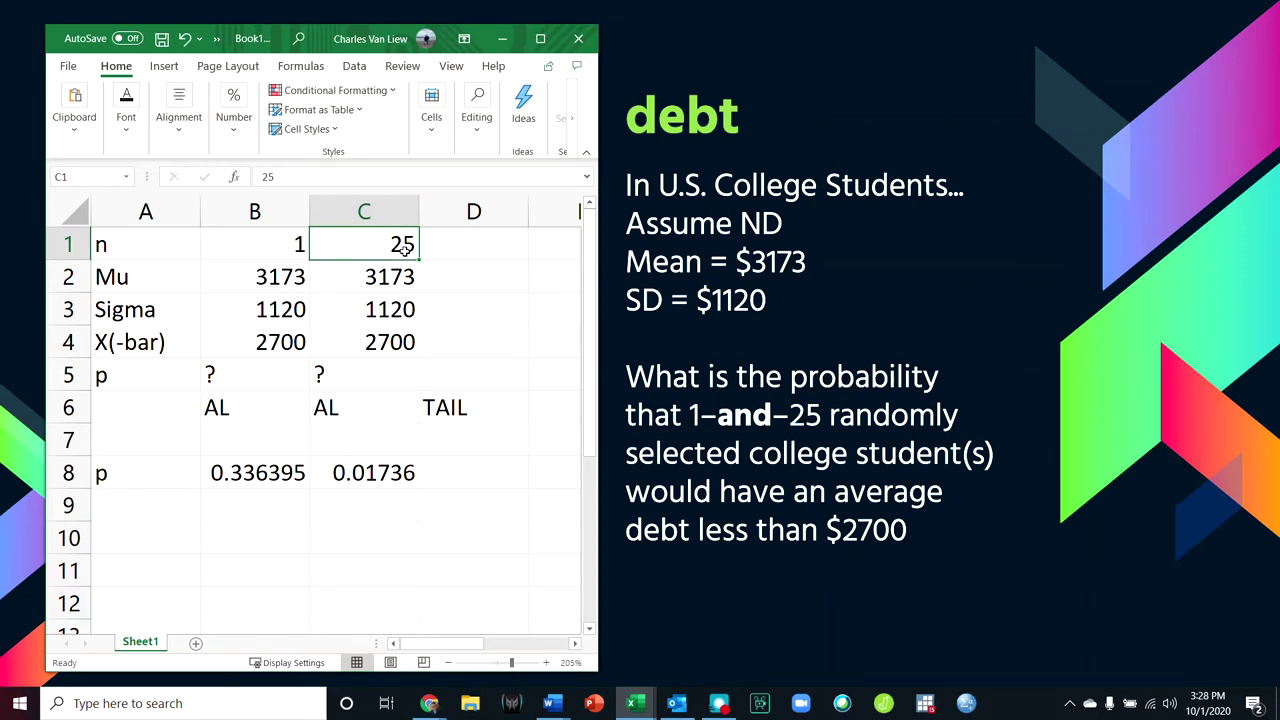
{"action": "left_click", "coordinate": [260, 241]}
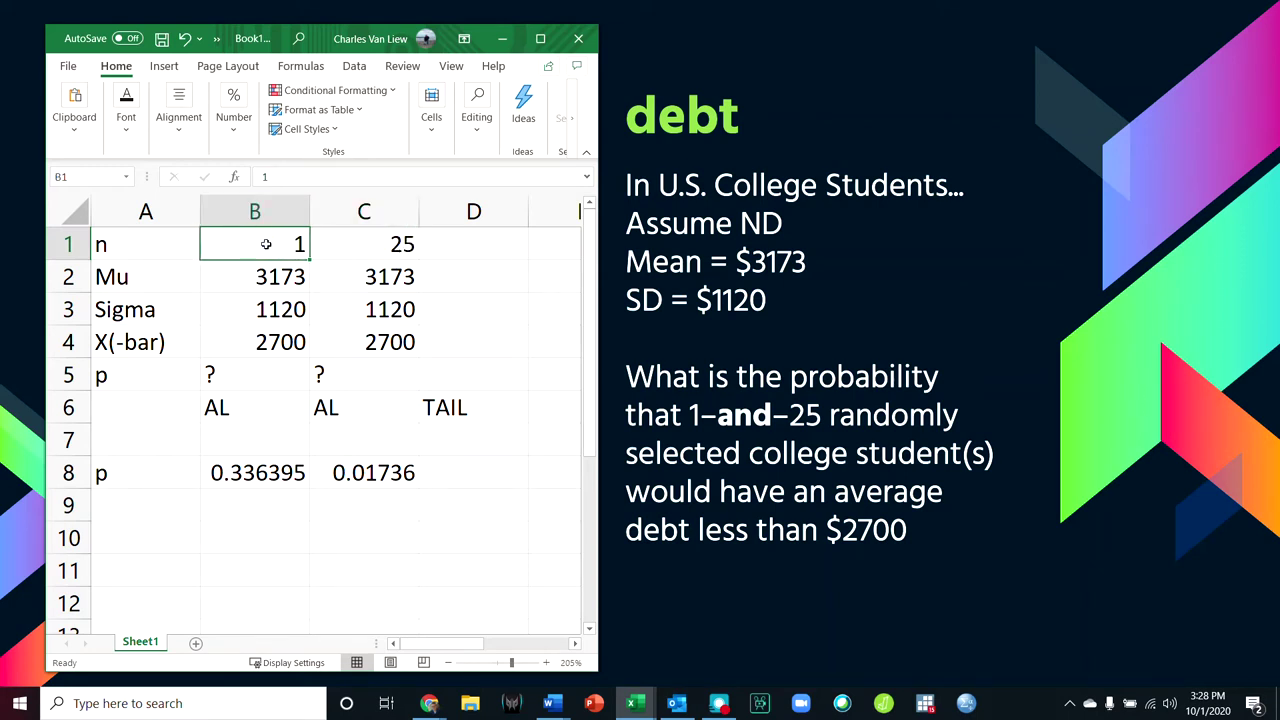
{"action": "left_click_drag", "start_coordinate": [258, 476], "coordinate": [369, 471]}
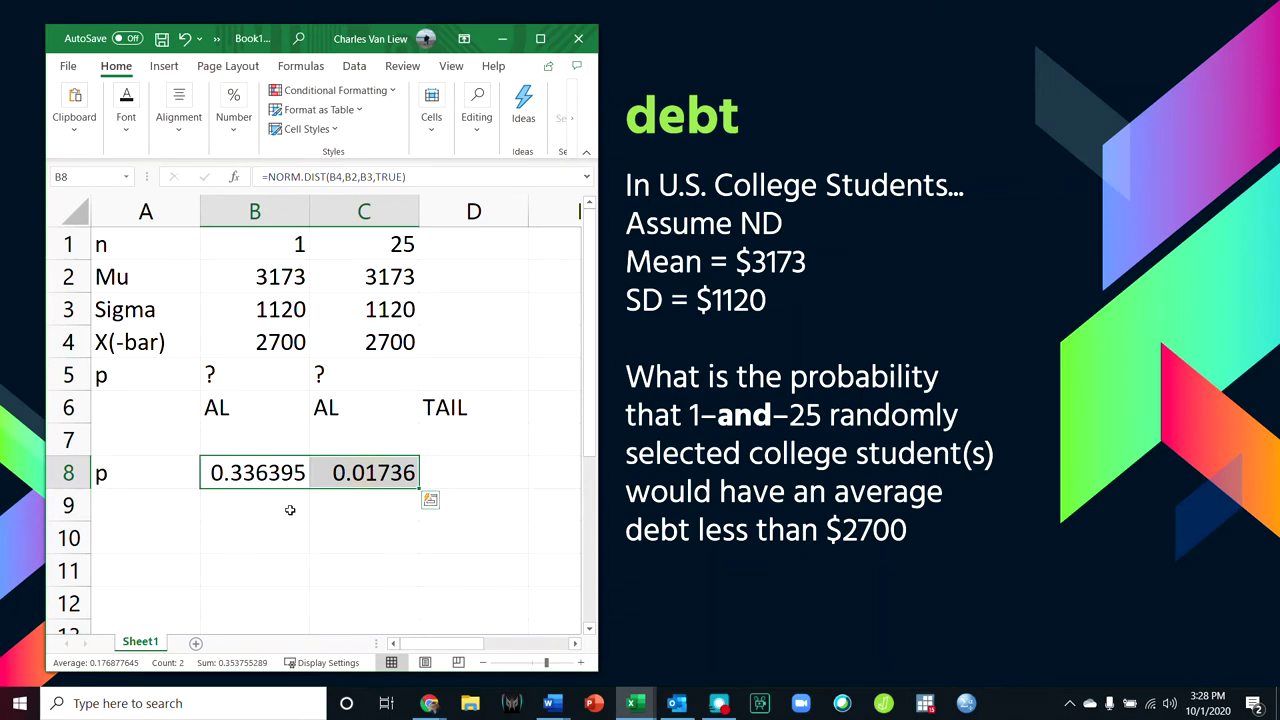
{"action": "left_click", "coordinate": [248, 472]}
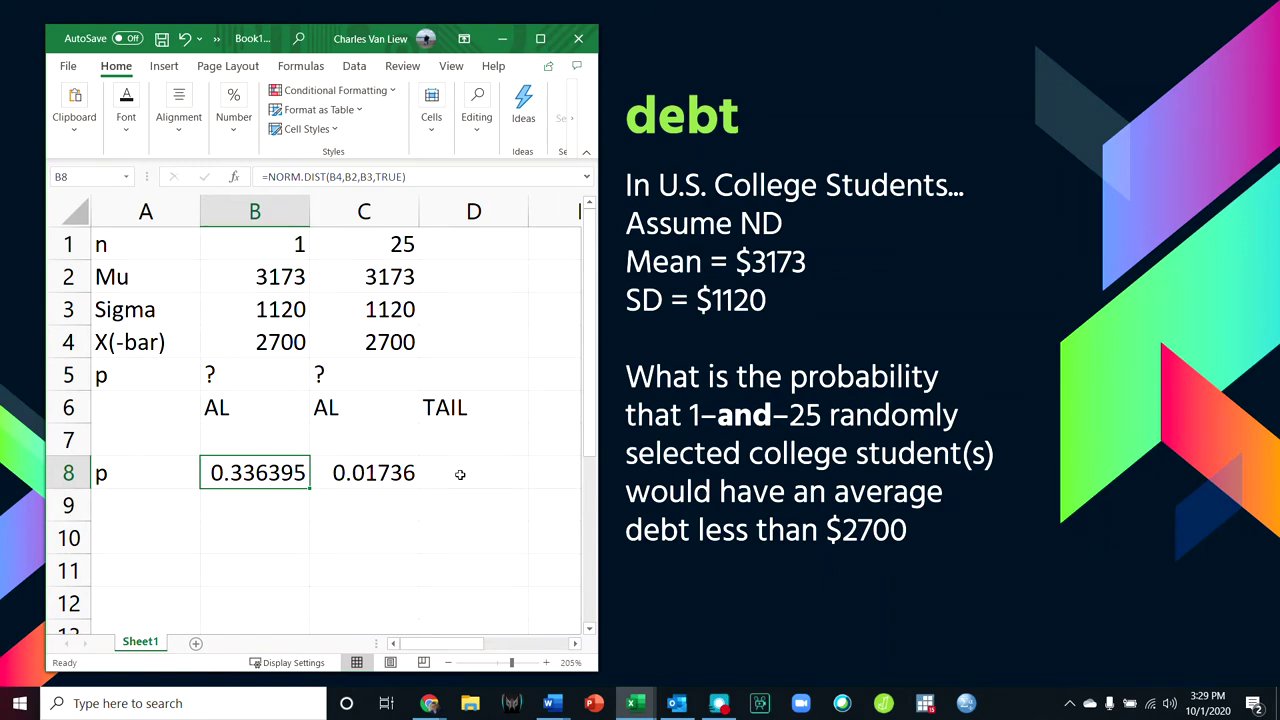
{"action": "left_click", "coordinate": [405, 478]}
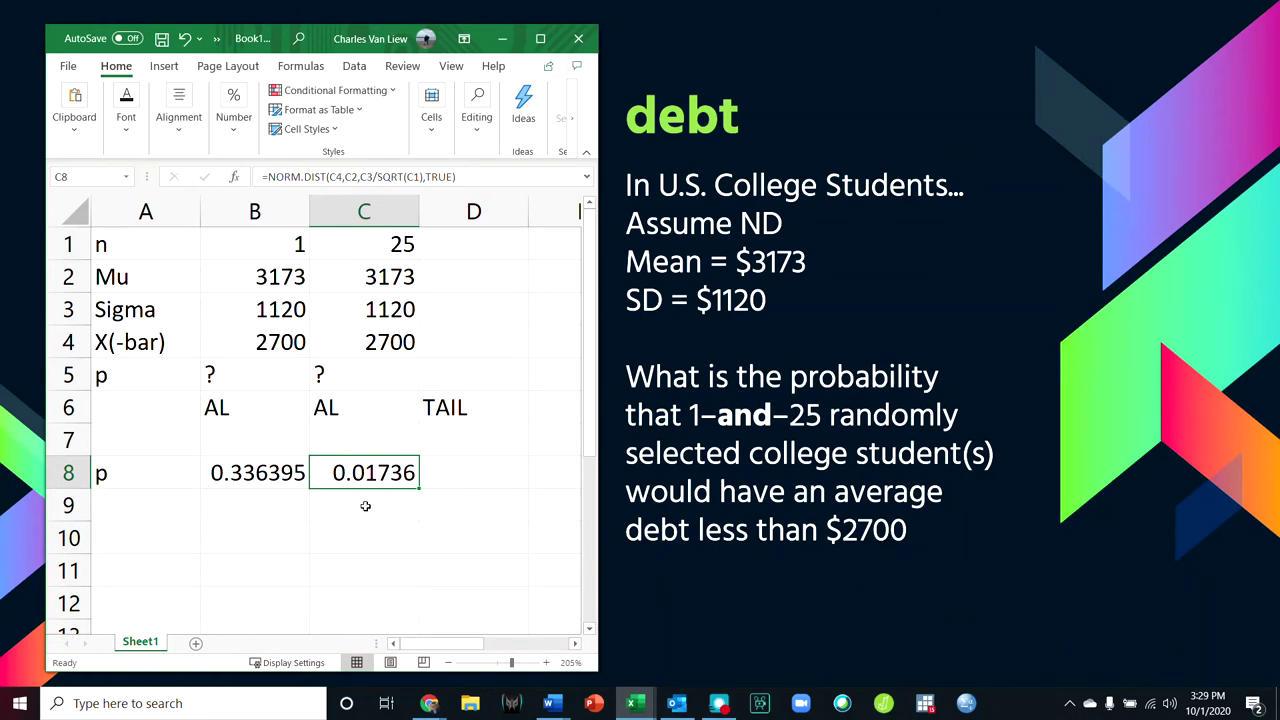
- Fill row 9 with 'alpha' in A9, 0.05 in B9 and 'one-tailed' in D9
{"action": "left_click", "coordinate": [164, 511]}
{"action": "type", "text": "alpha"}
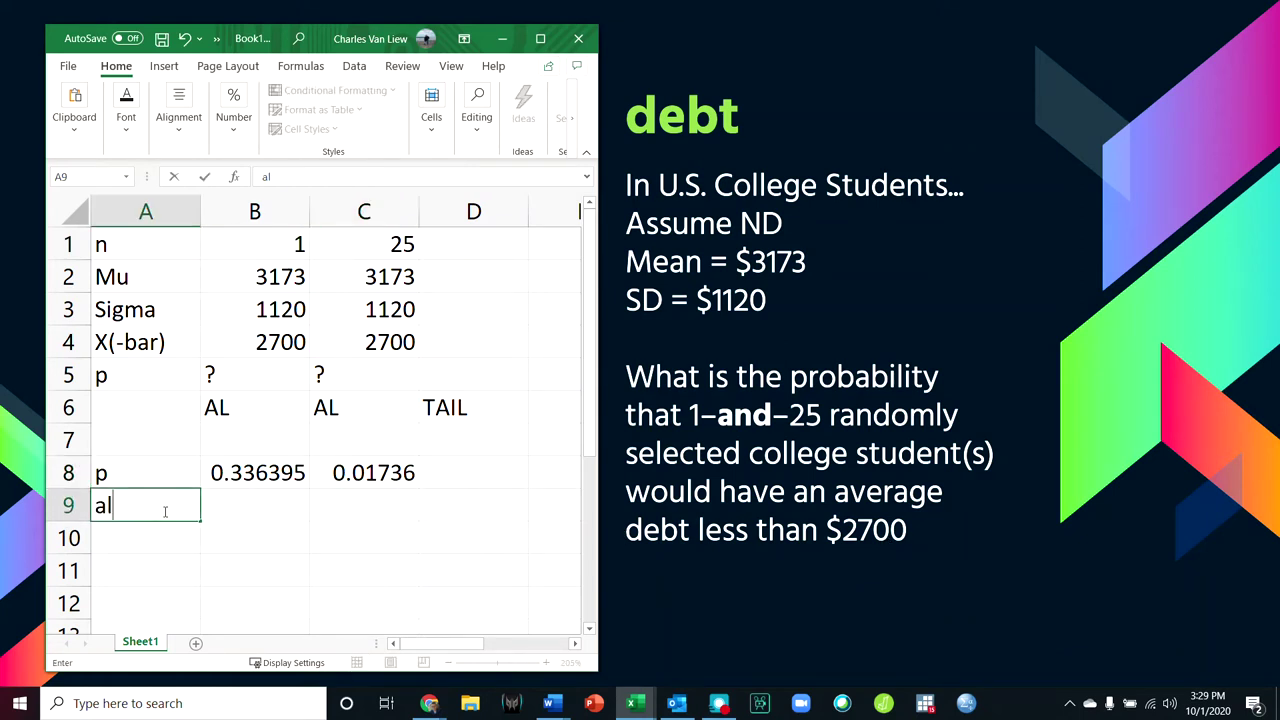
{"action": "key", "text": "Tab"}
{"action": "type", "text": ".05"}
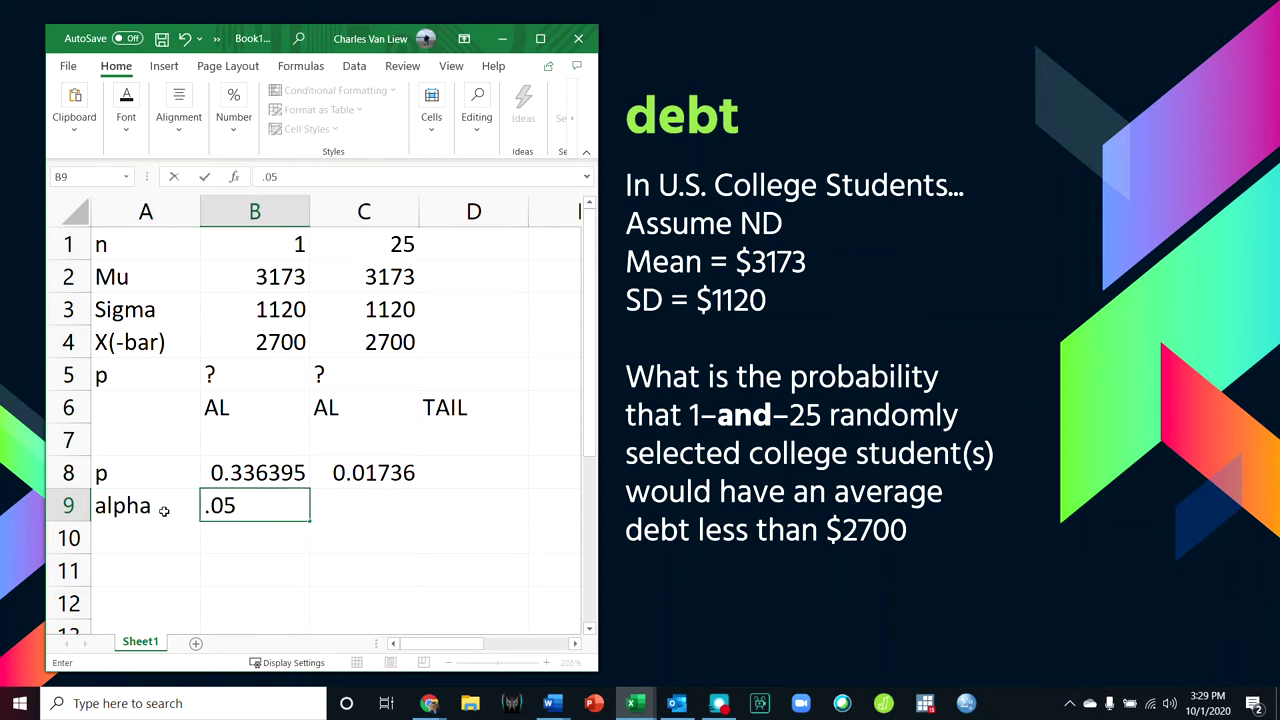
{"action": "key", "text": "Tab"}
{"action": "key", "text": "Tab"}
{"action": "type", "text": "one-tailed"}
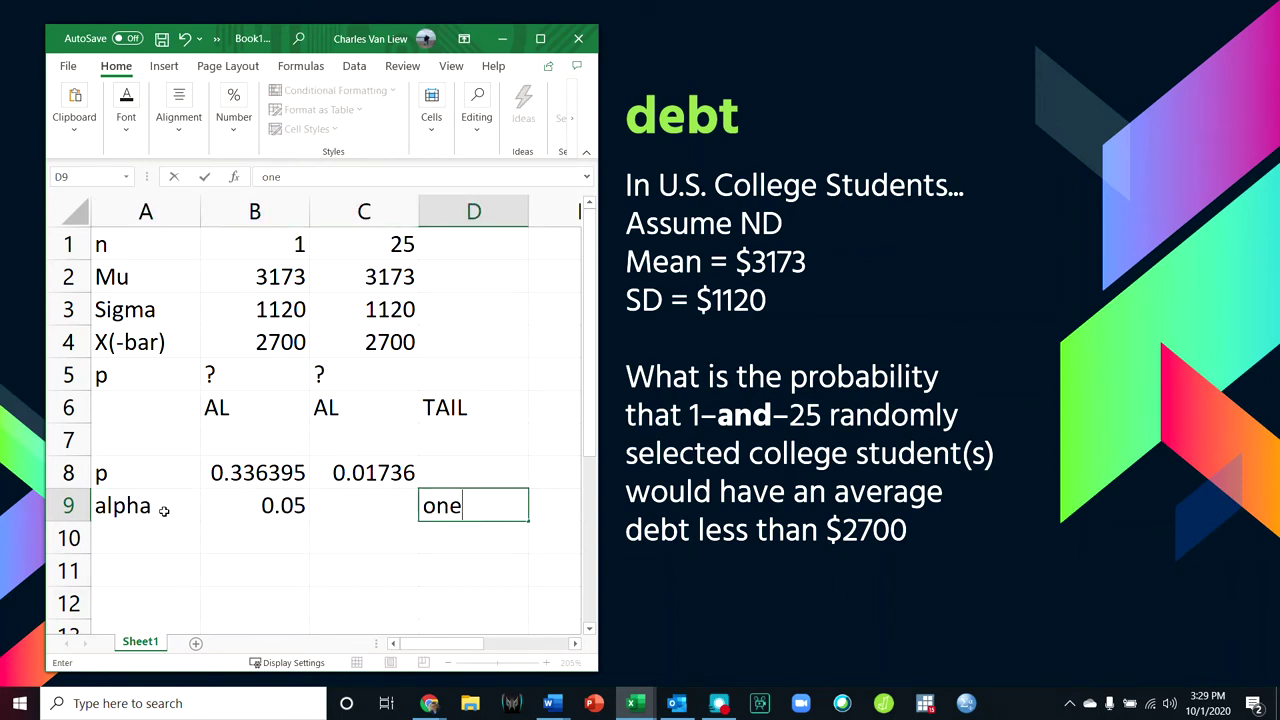
{"action": "key", "text": "Return"}
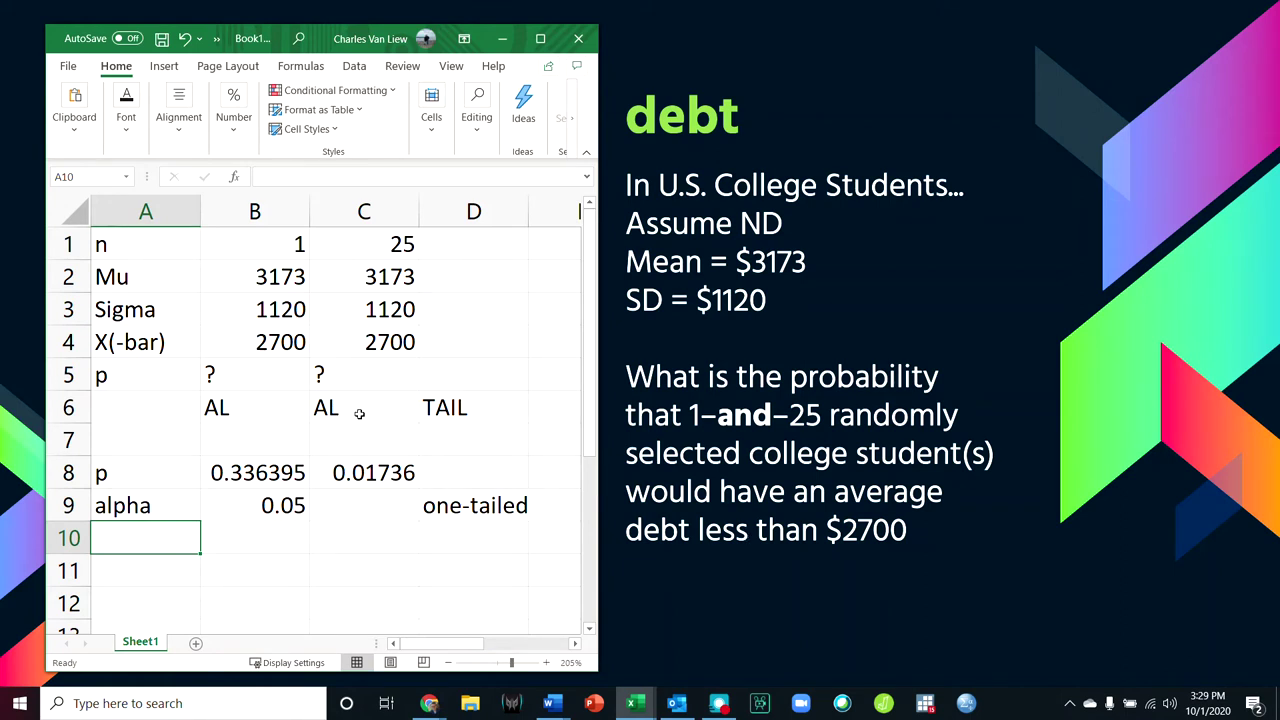
- Enter =C8*2 in C10, doubling the n=25 probability to 0.03472
{"action": "left_click", "coordinate": [386, 544]}
{"action": "type", "text": "="}
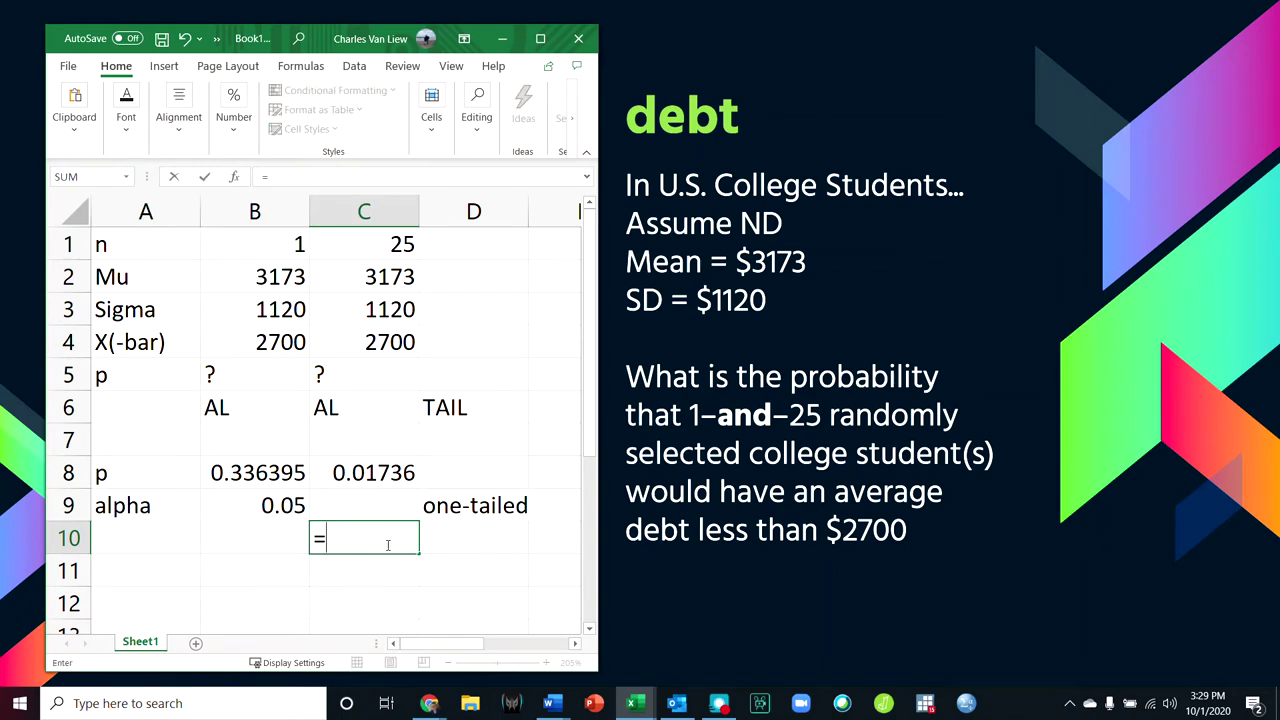
{"action": "left_click", "coordinate": [358, 473]}
{"action": "type", "text": "*2"}
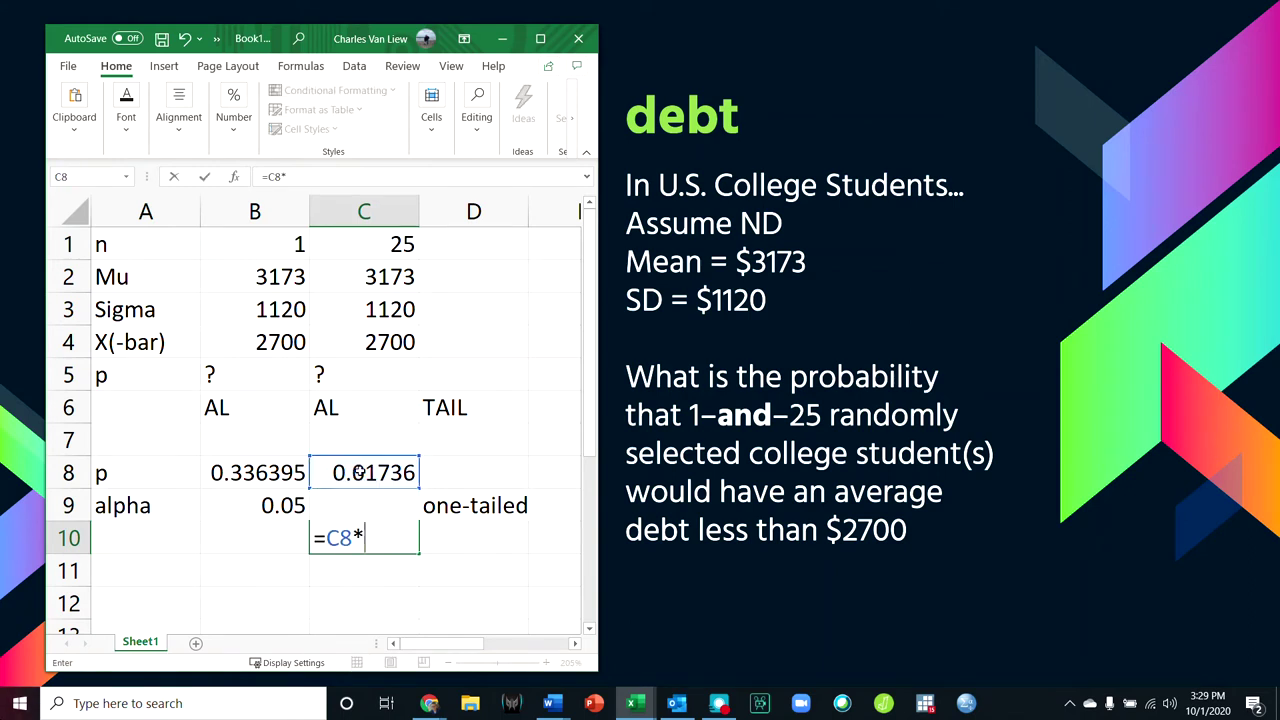
{"action": "key", "text": "Tab"}
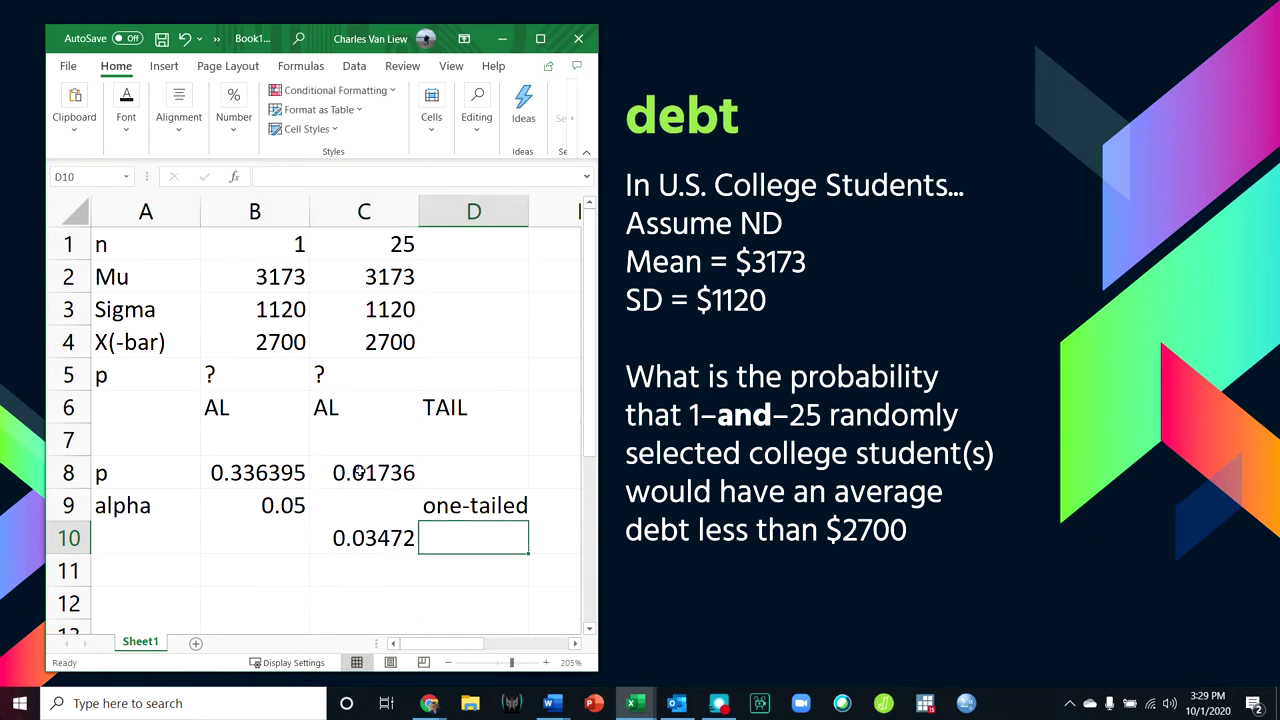
{"action": "left_click", "coordinate": [396, 548]}
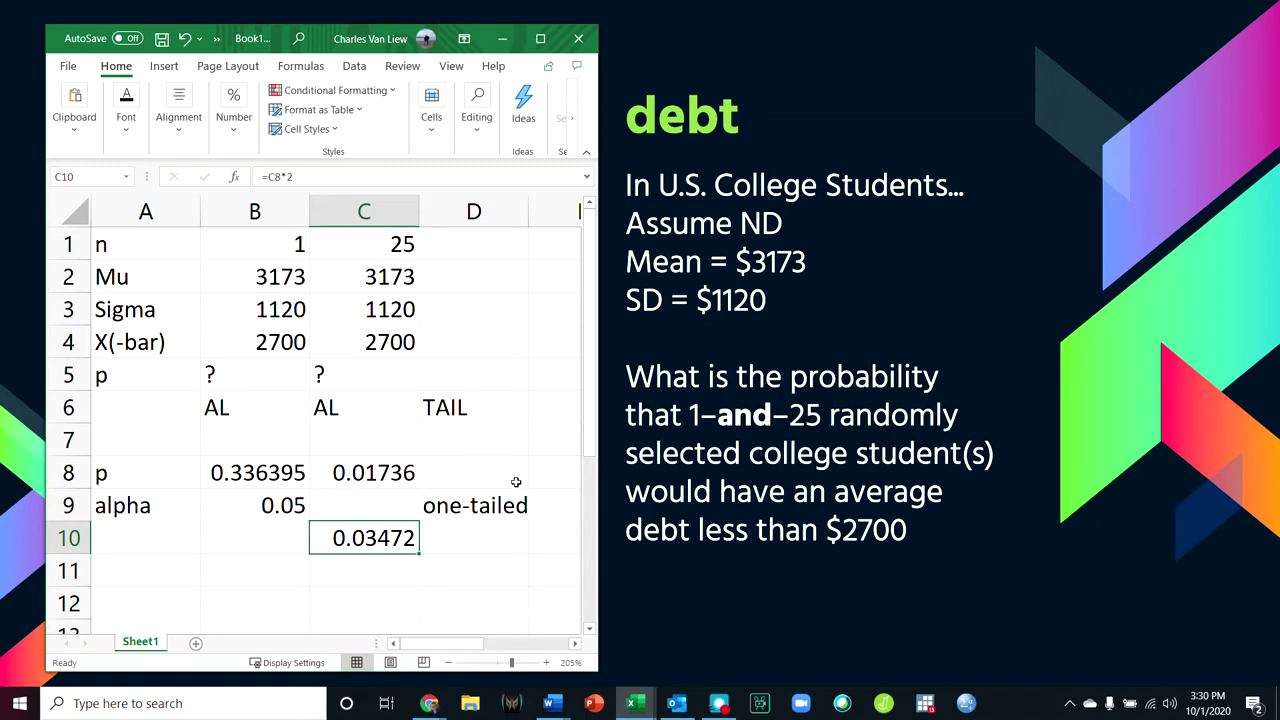
- Label D10 as 'two-tailed'
{"action": "left_click", "coordinate": [467, 548]}
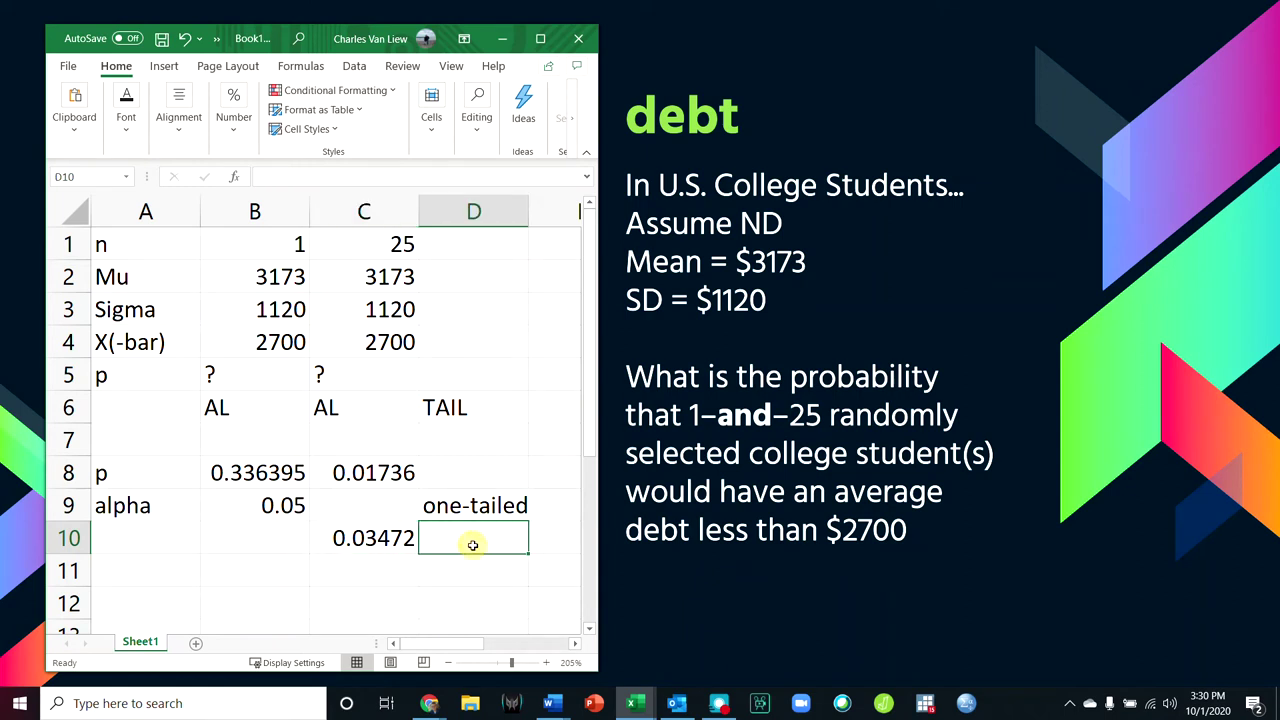
{"action": "type", "text": "two-tailed"}
{"action": "key", "text": "Return"}
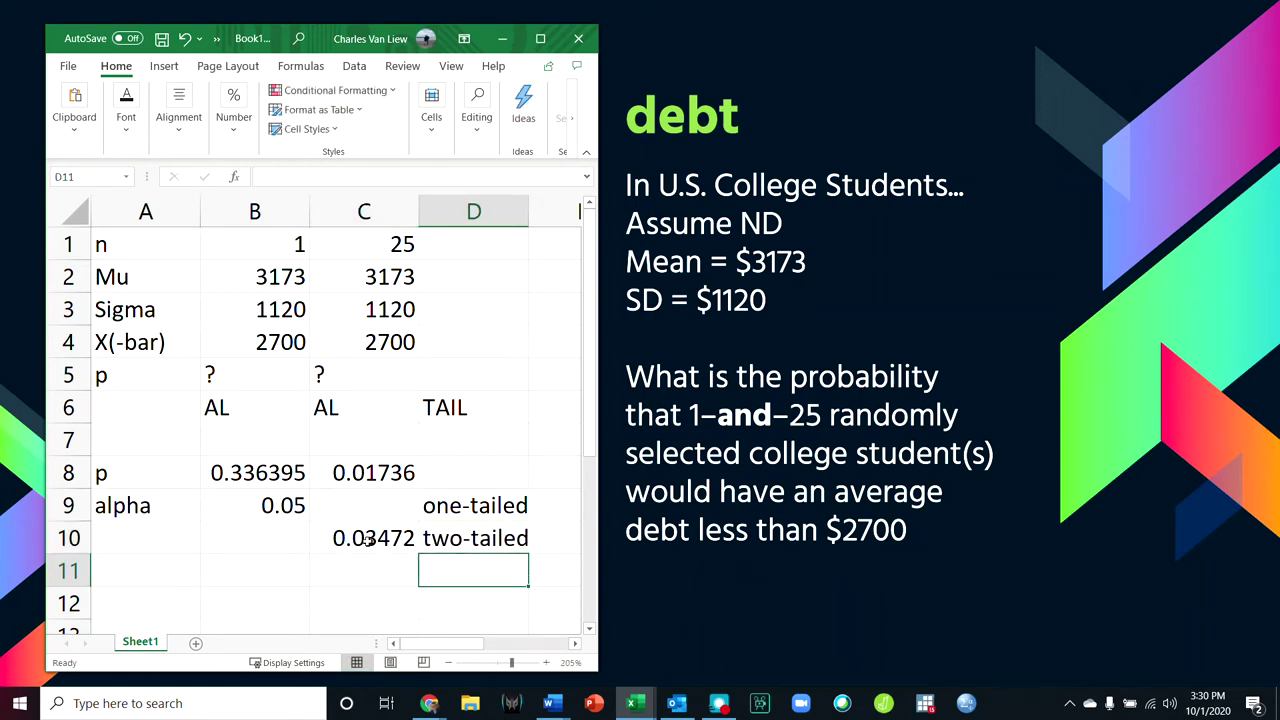
- Clear C10:D10, deleting the doubled 0.03472 and its 'two-tailed' label
{"action": "left_click", "coordinate": [362, 472]}
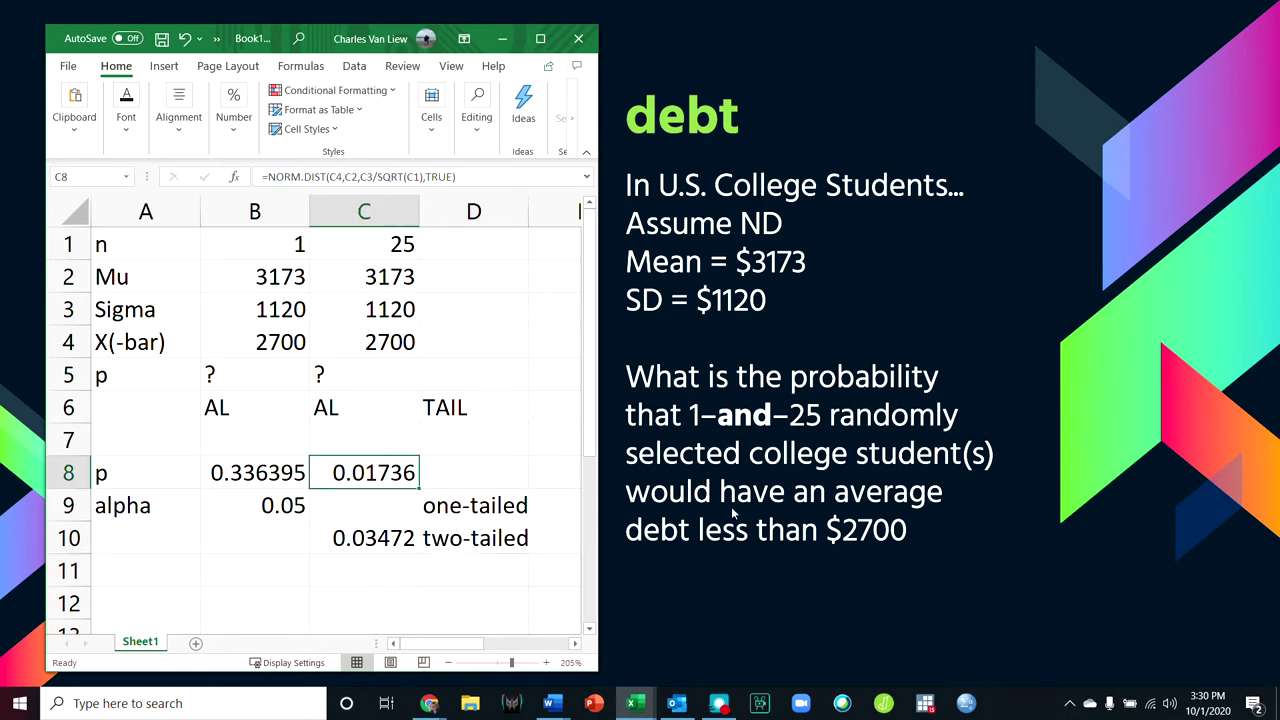
{"action": "left_click_drag", "start_coordinate": [384, 542], "coordinate": [443, 540]}
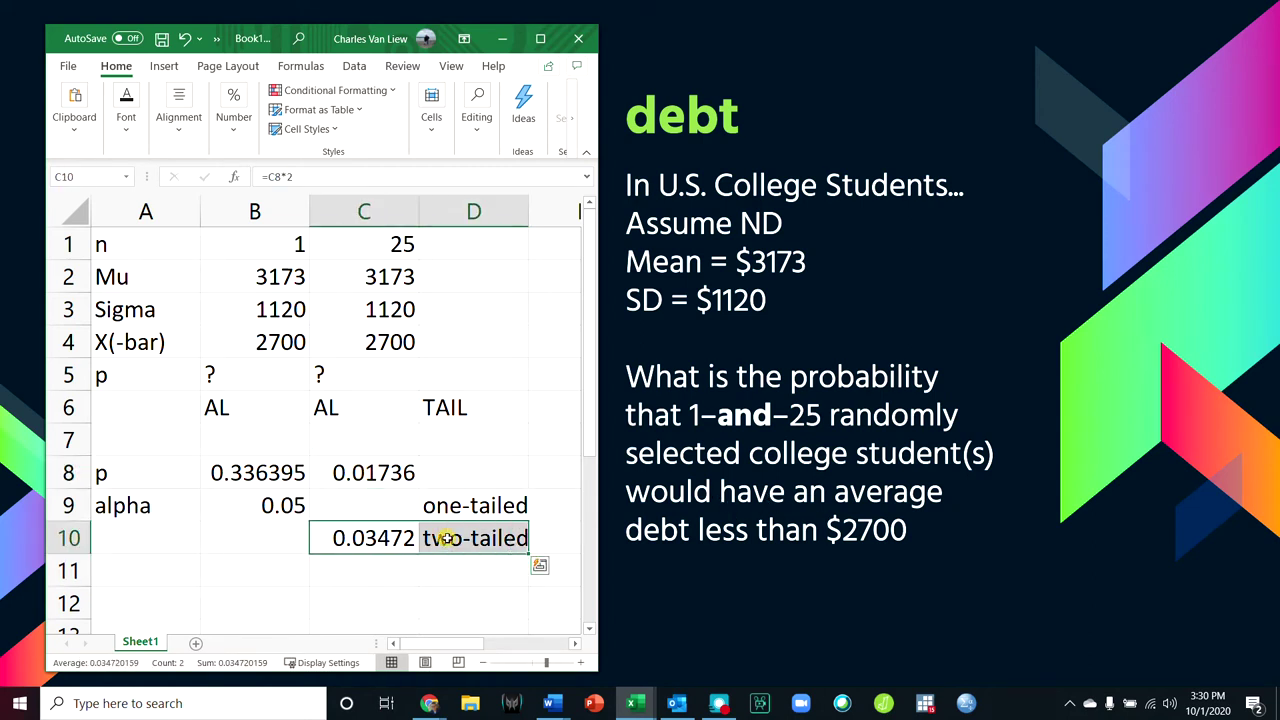
{"action": "key", "text": "Delete"}
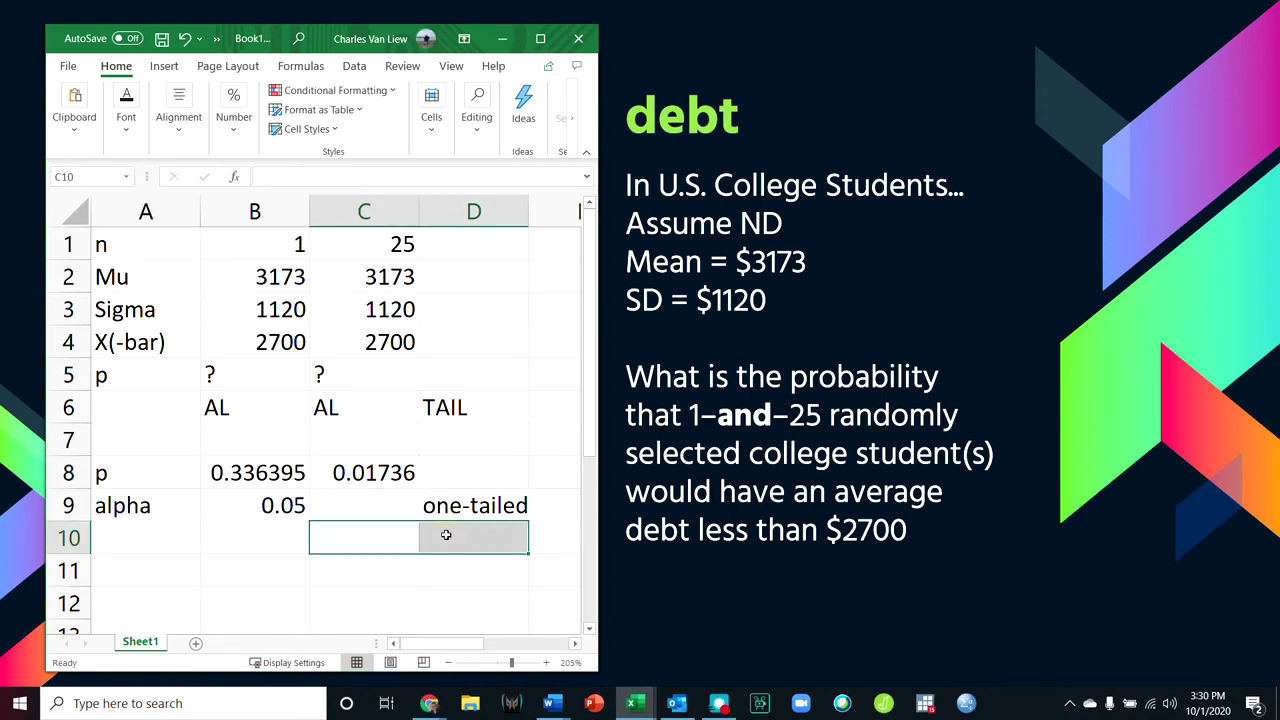
{"action": "left_click", "coordinate": [336, 550]}
{"action": "left_click", "coordinate": [130, 561]}
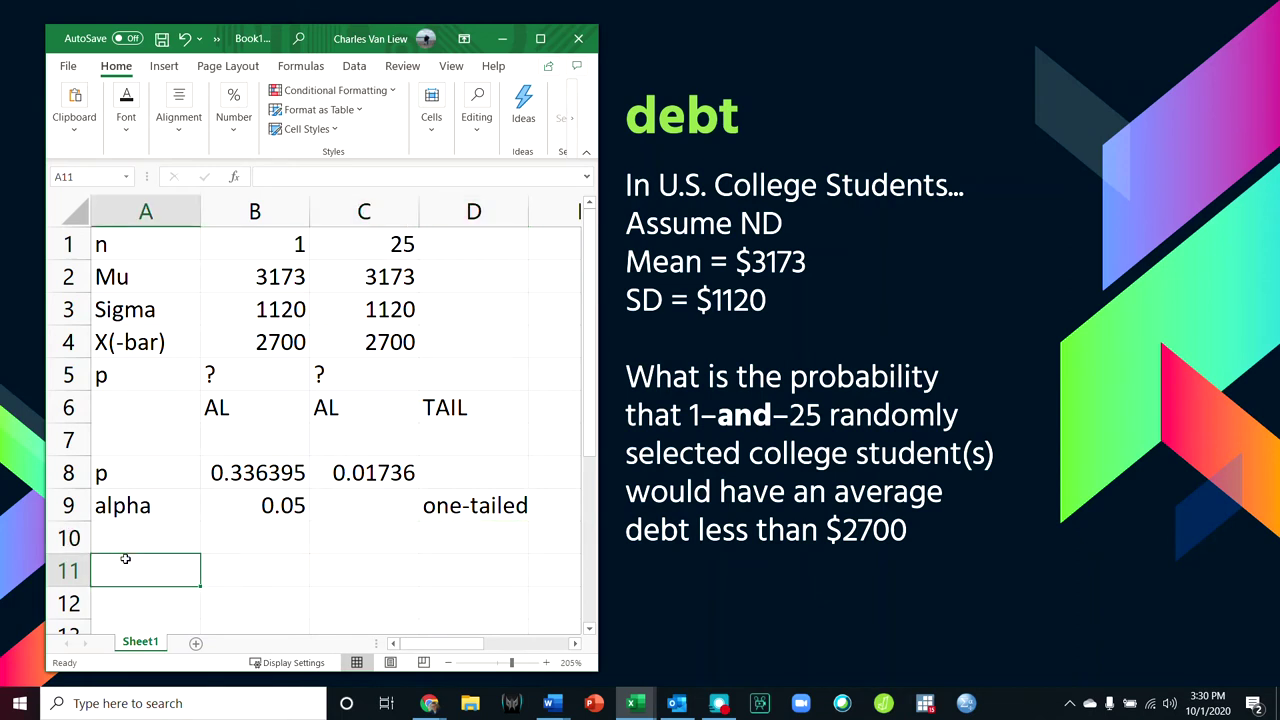